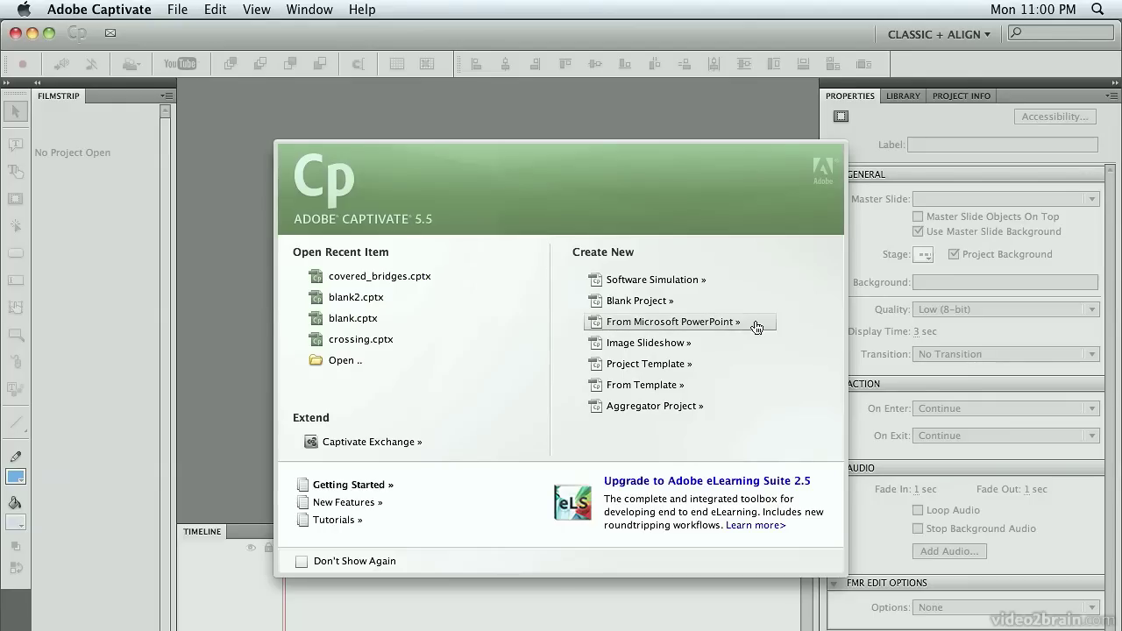
Step: Create a new project from Type_in_Covered_Bridges.ppt in Lesson3, reaching the conversion settings
{"action": "left_click", "coordinate": [729, 327]}
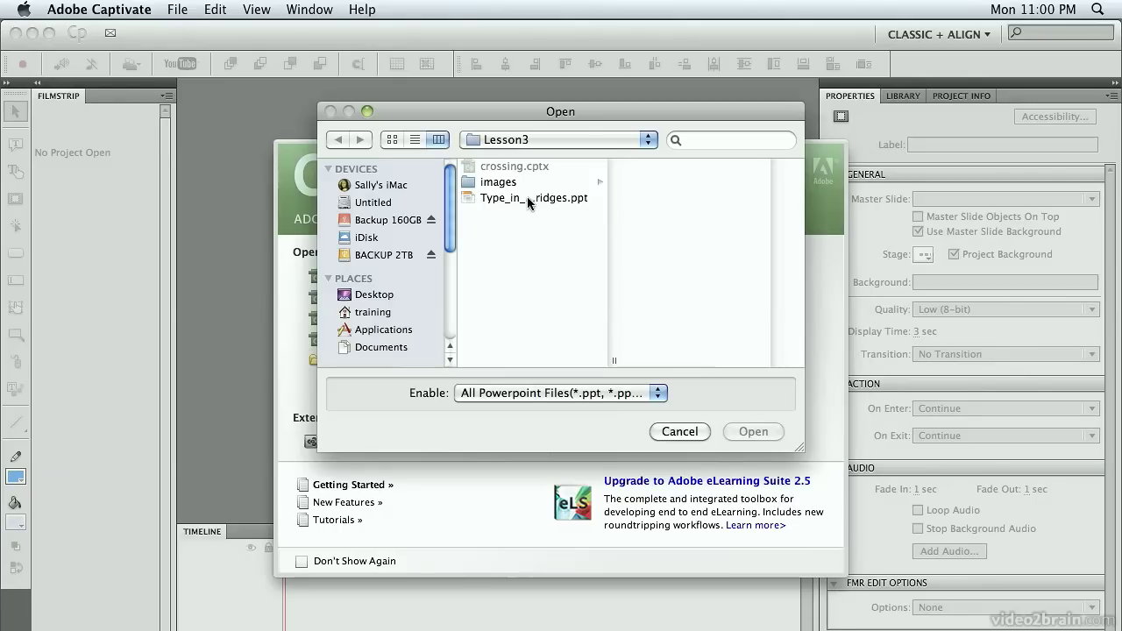
{"action": "left_click", "coordinate": [527, 199]}
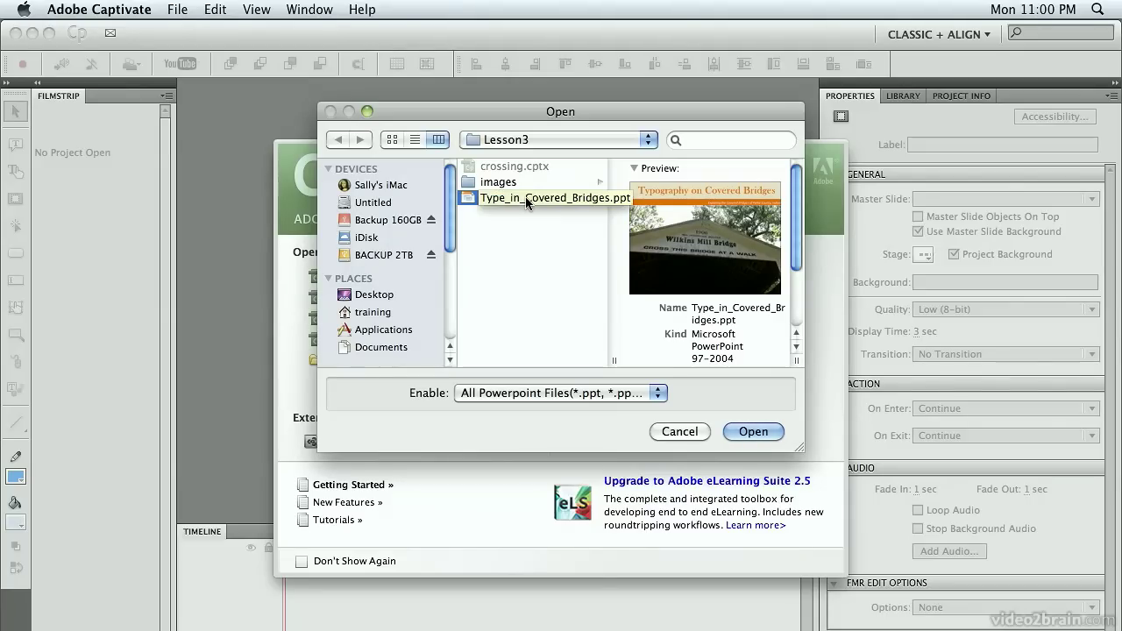
{"action": "left_click", "coordinate": [759, 431]}
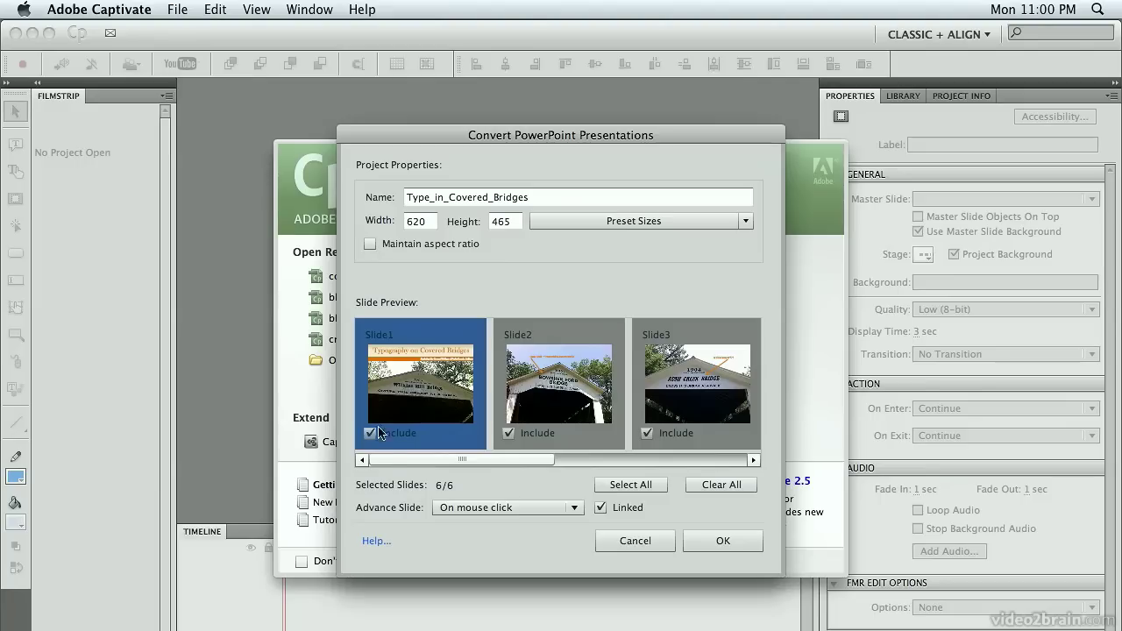
Step: Exclude Slide5, set Advance Slide to Automatically, and import the presentation
{"action": "left_click_drag", "start_coordinate": [384, 458], "coordinate": [619, 473]}
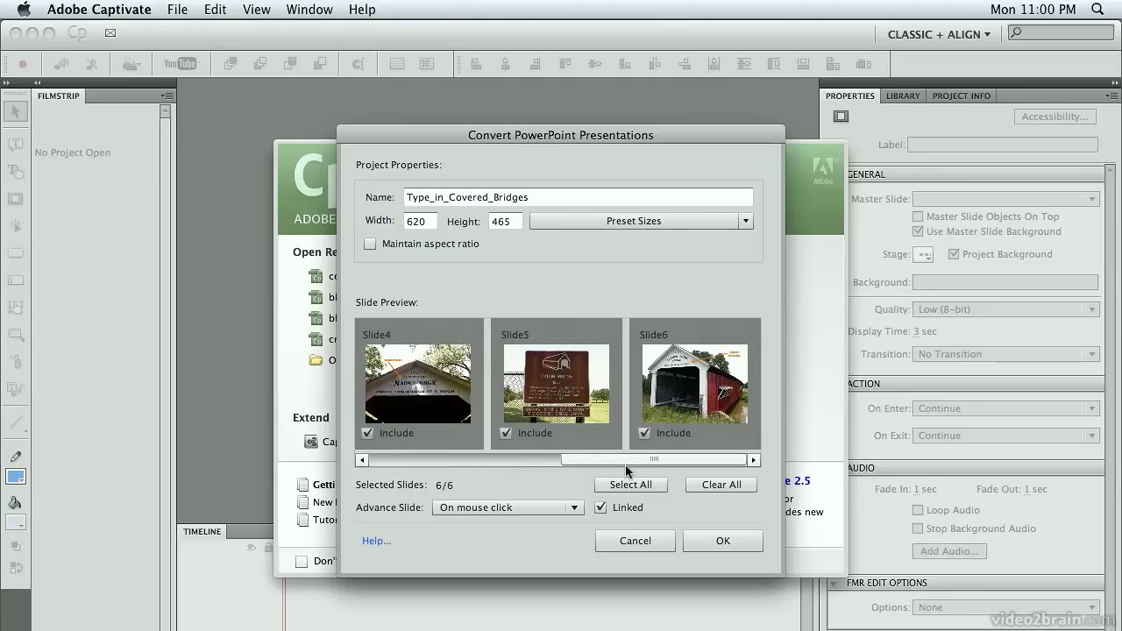
{"action": "left_click", "coordinate": [506, 434]}
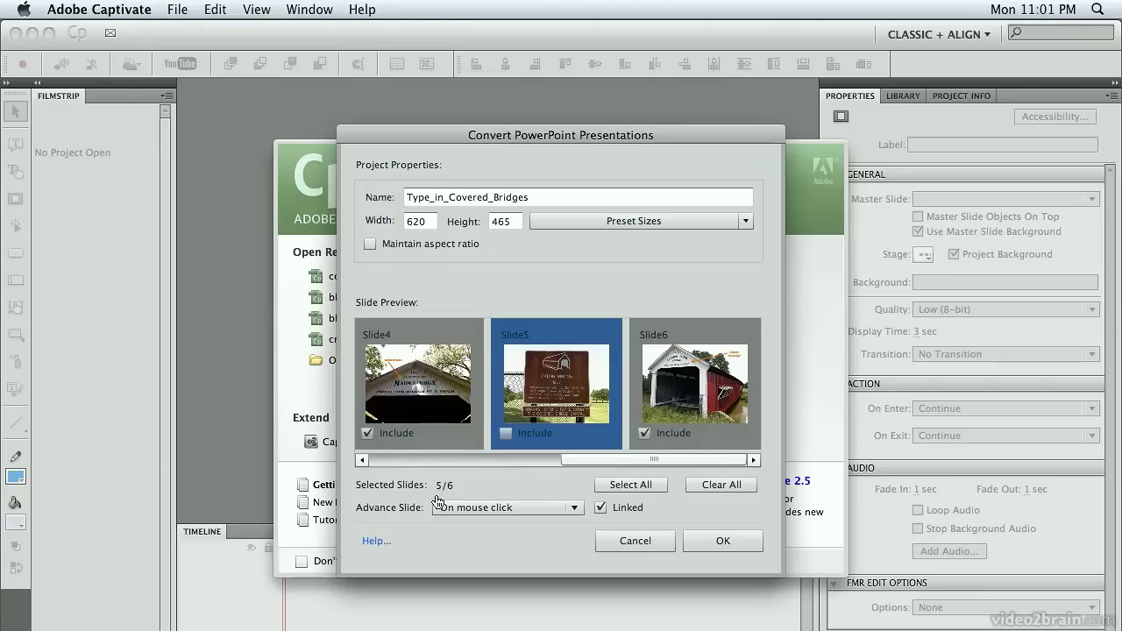
{"action": "left_click", "coordinate": [552, 513]}
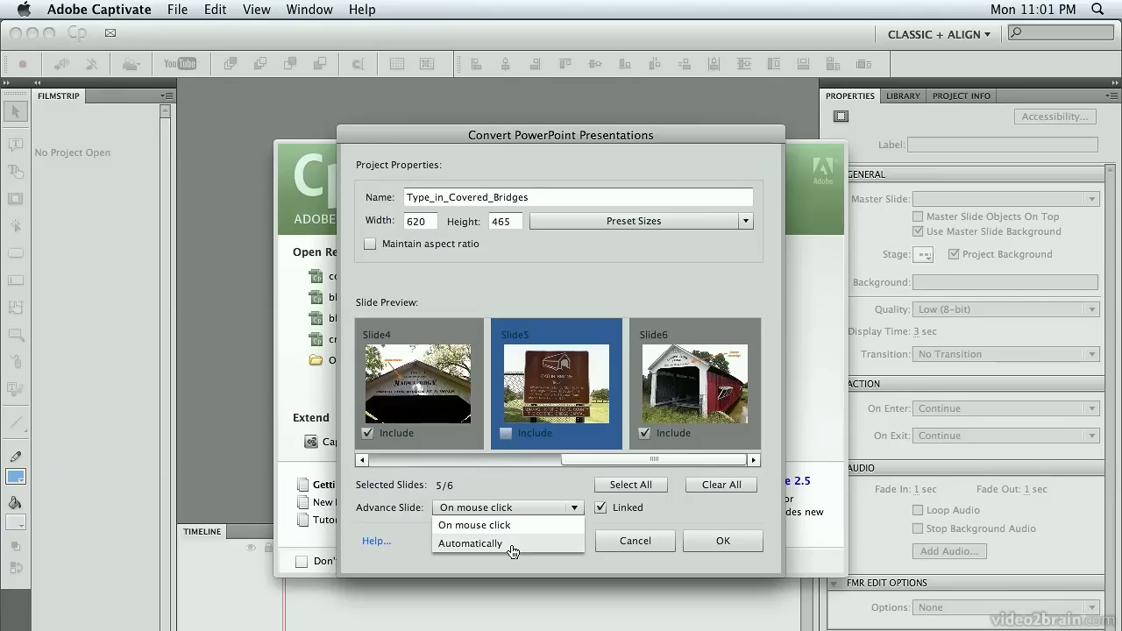
{"action": "left_click", "coordinate": [513, 550]}
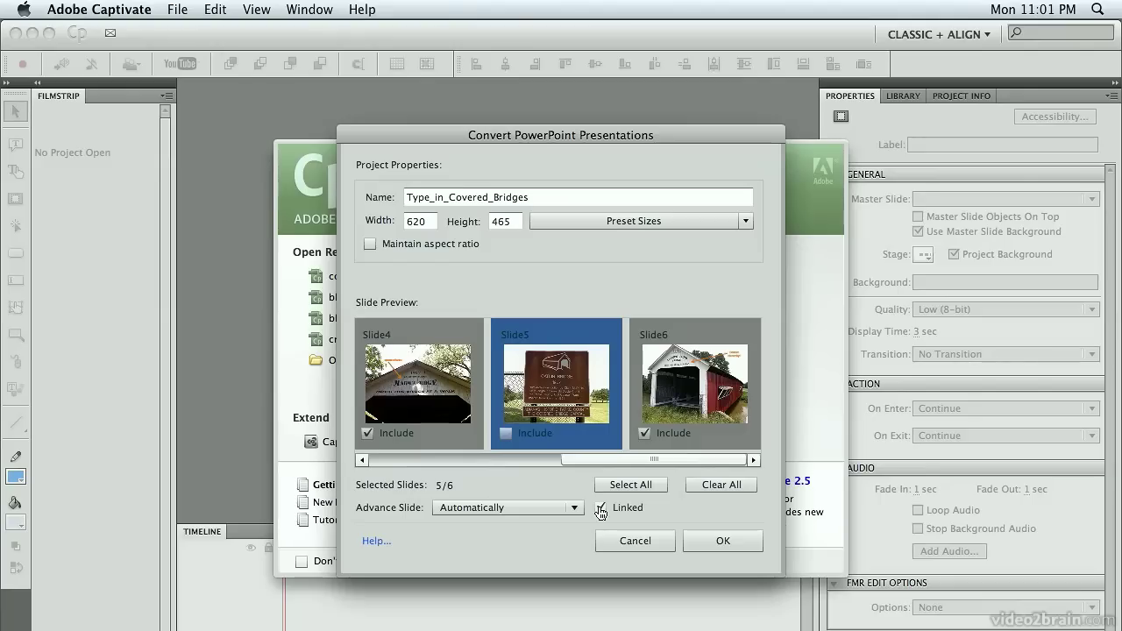
{"action": "left_click", "coordinate": [743, 545]}
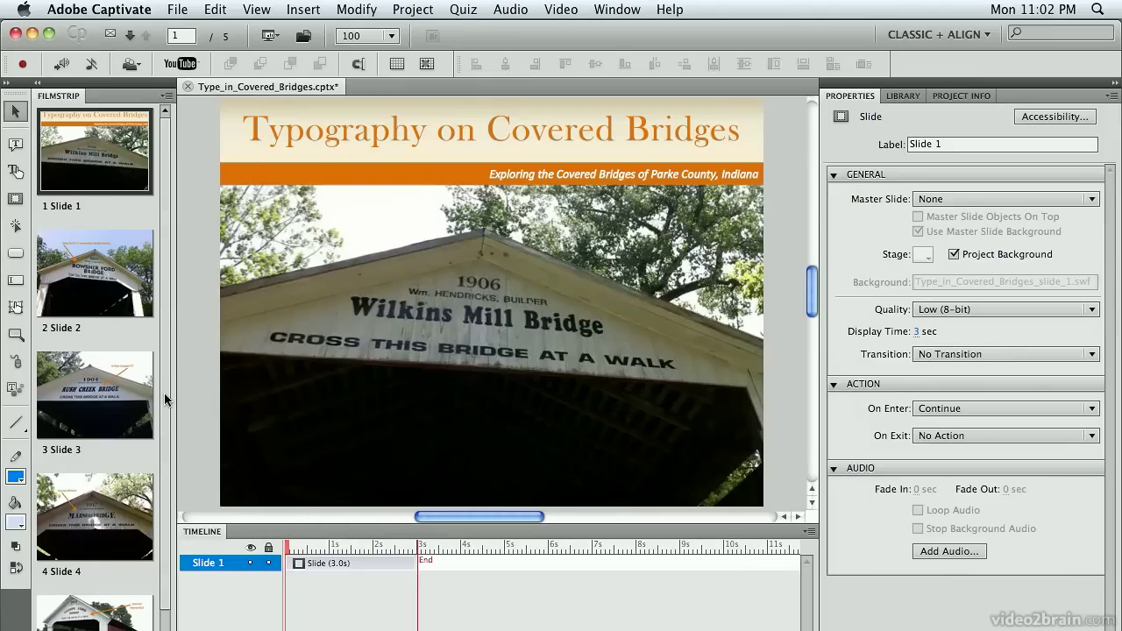
Step: Scroll through the Filmstrip to review the five imported slides
{"action": "scroll", "coordinate": [166, 412], "scroll_direction": "down", "scroll_amount": 2}
{"action": "scroll", "coordinate": [162, 488], "scroll_direction": "up", "scroll_amount": 2}
{"action": "scroll", "coordinate": [167, 581], "scroll_direction": "down", "scroll_amount": 2}
Step: Give all five slides a 6 sec display time and JPEG quality, accepting the size warning
{"action": "left_click", "coordinate": [77, 607], "text": "shift"}
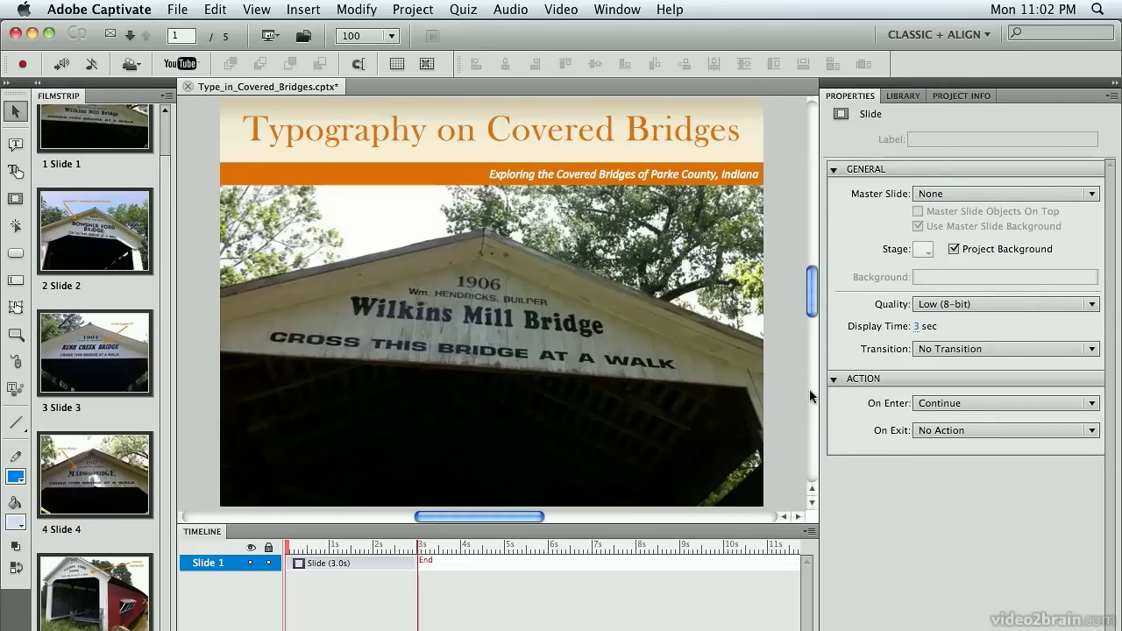
{"action": "left_click", "coordinate": [917, 326]}
{"action": "type", "text": "6"}
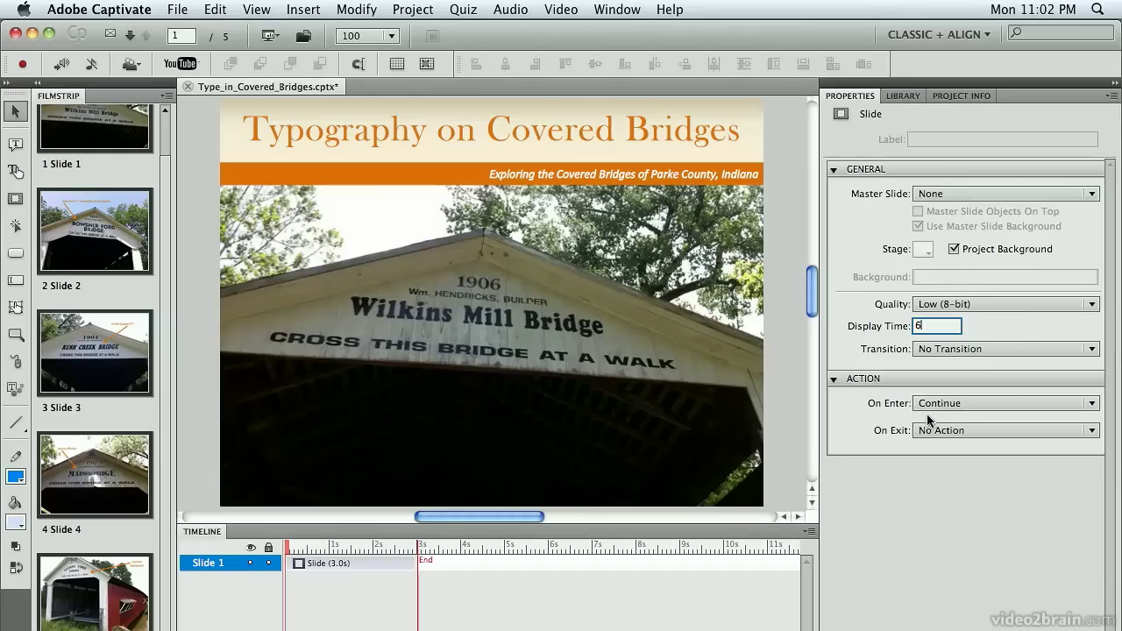
{"action": "left_click", "coordinate": [1014, 304]}
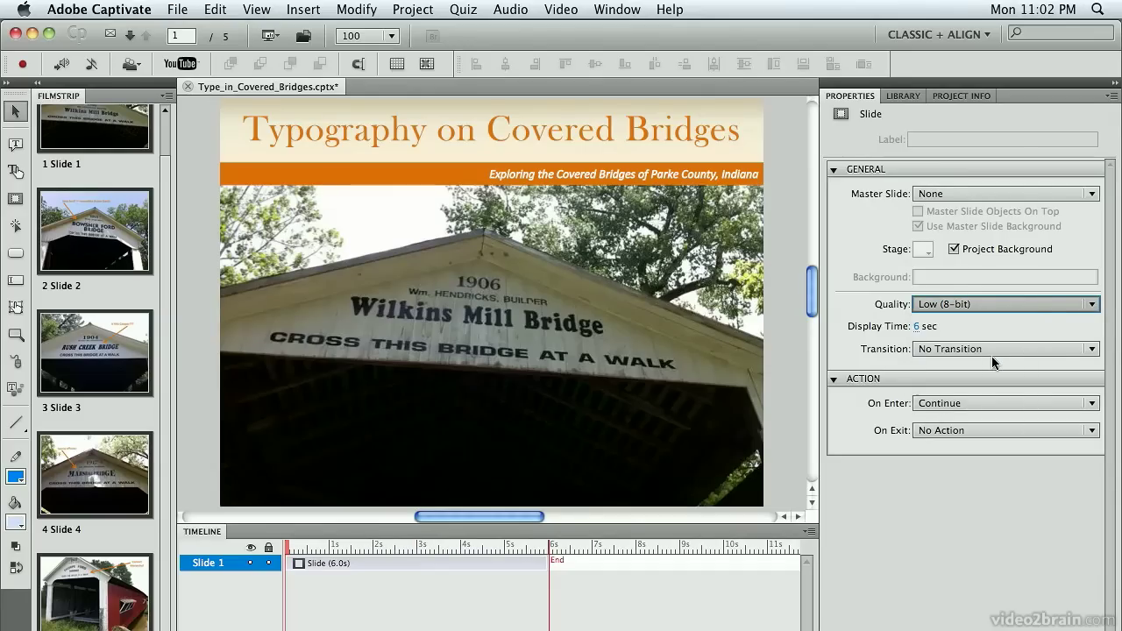
{"action": "left_click", "coordinate": [993, 357]}
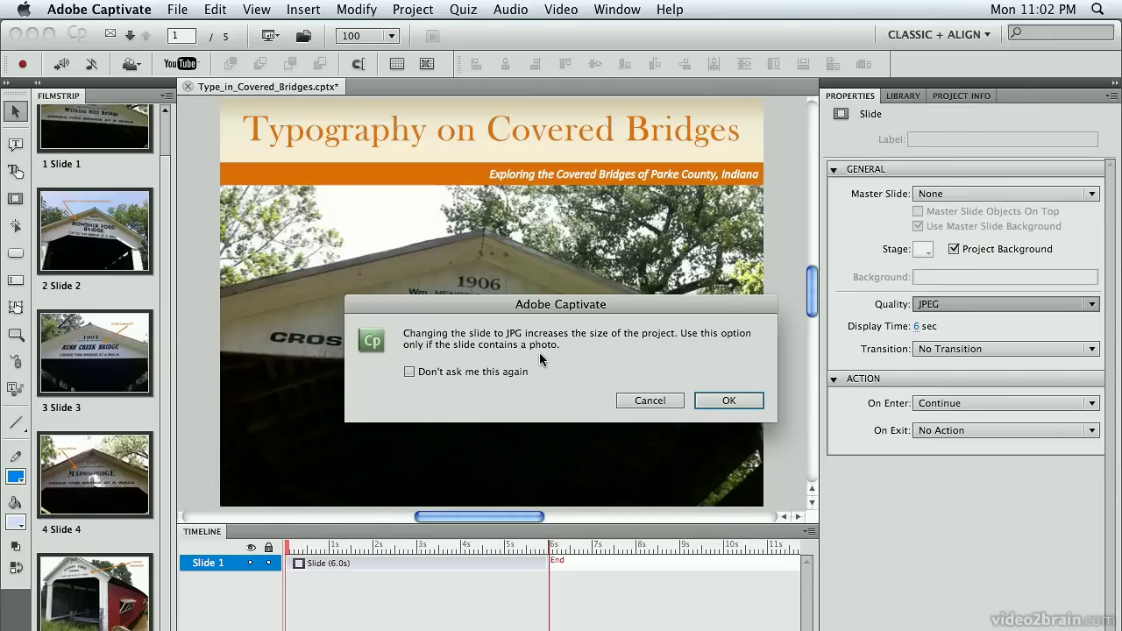
{"action": "left_click", "coordinate": [743, 403]}
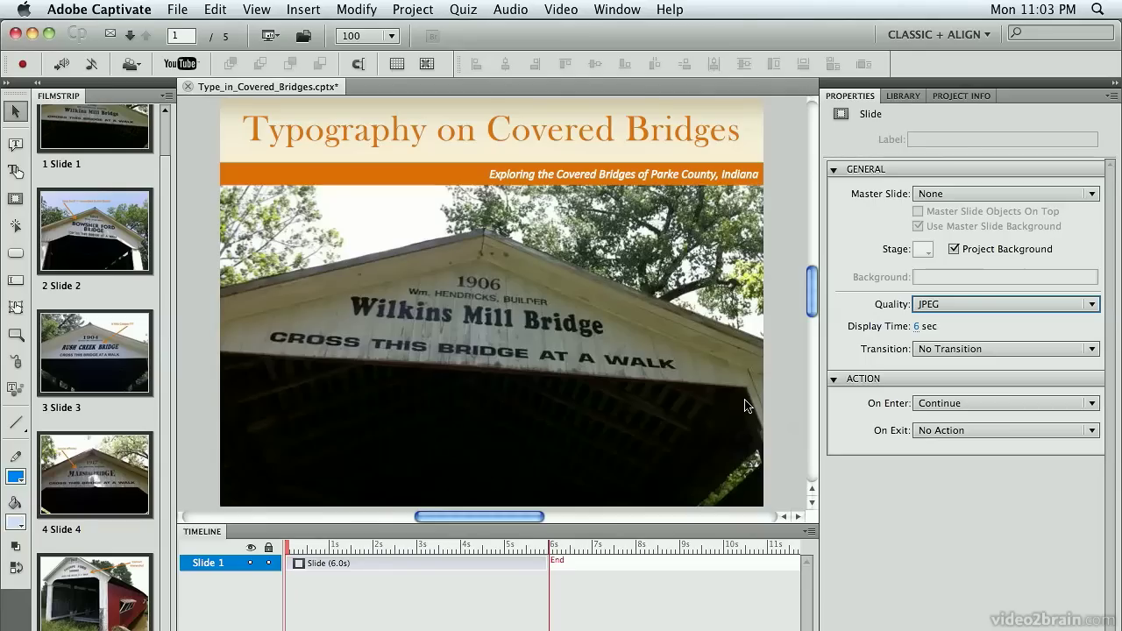
Step: Look at Slide 2 and the Rush Creek Bridge slide, then return to Slide 1
{"action": "left_click", "coordinate": [79, 239]}
{"action": "left_click", "coordinate": [105, 355]}
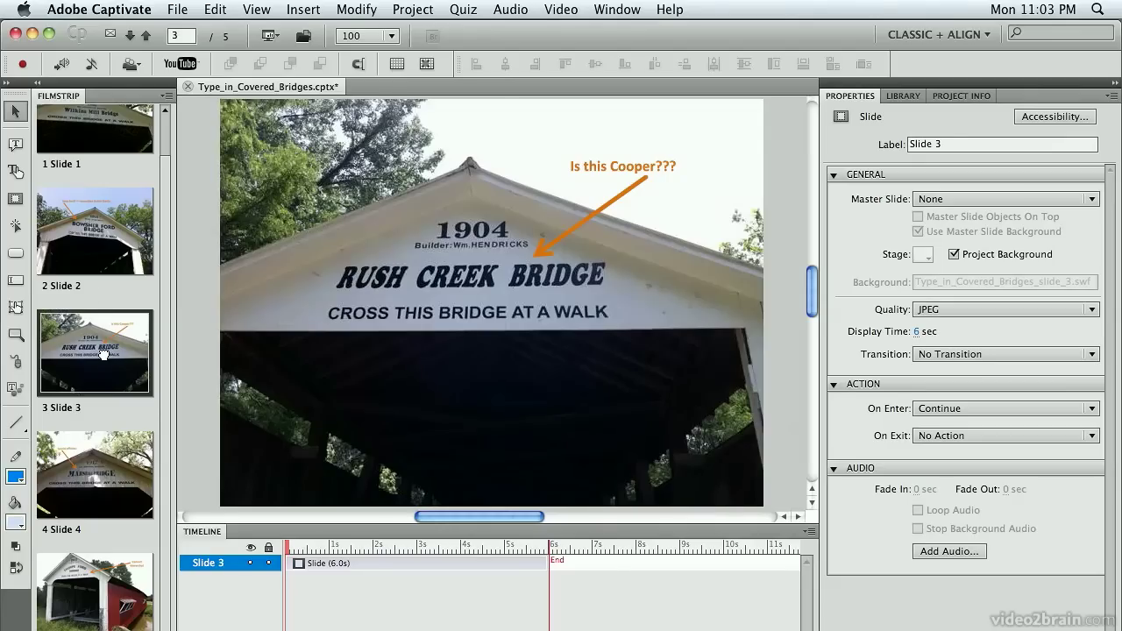
{"action": "scroll", "coordinate": [94, 279], "scroll_direction": "up", "scroll_amount": 2}
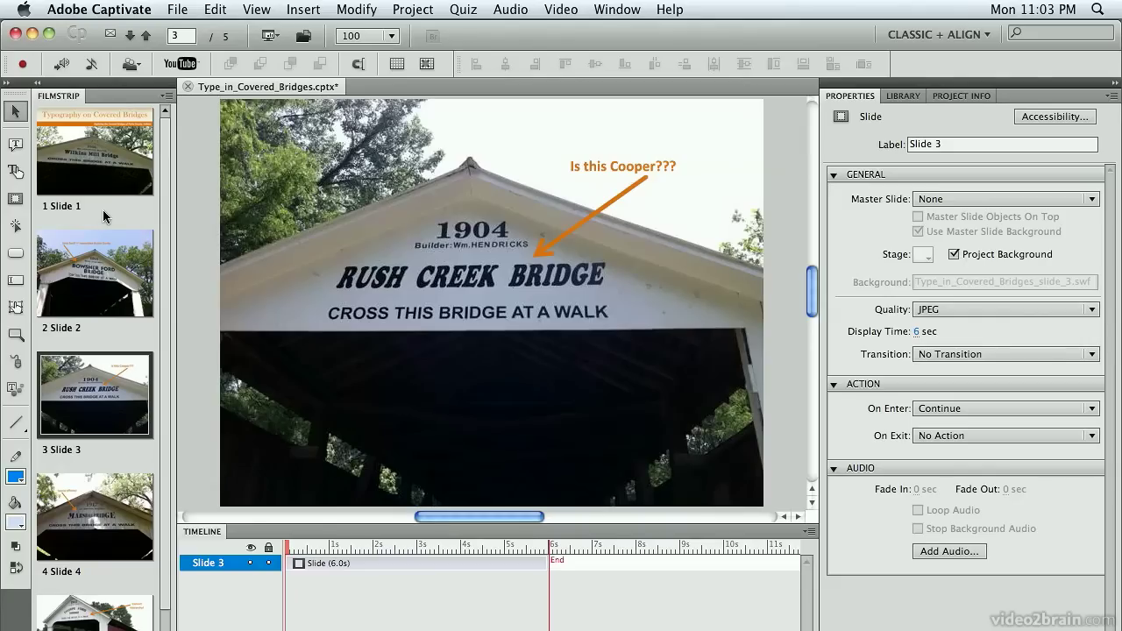
{"action": "left_click", "coordinate": [113, 169]}
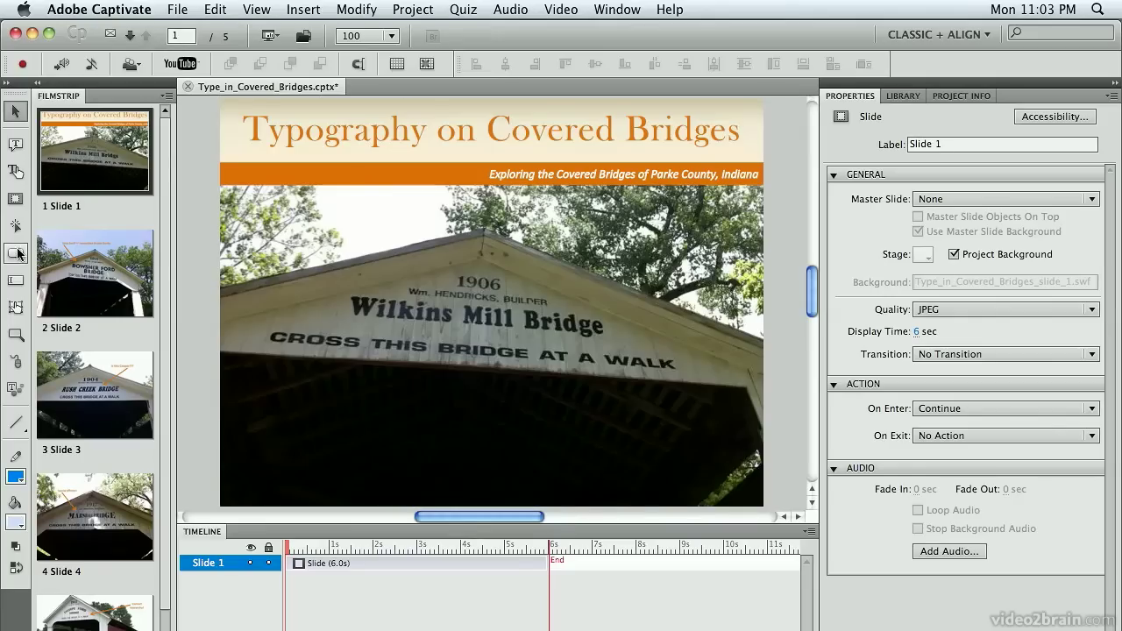
Step: Add a Text Button to Slide 1 and place it in the bottom-right corner
{"action": "left_click", "coordinate": [16, 254]}
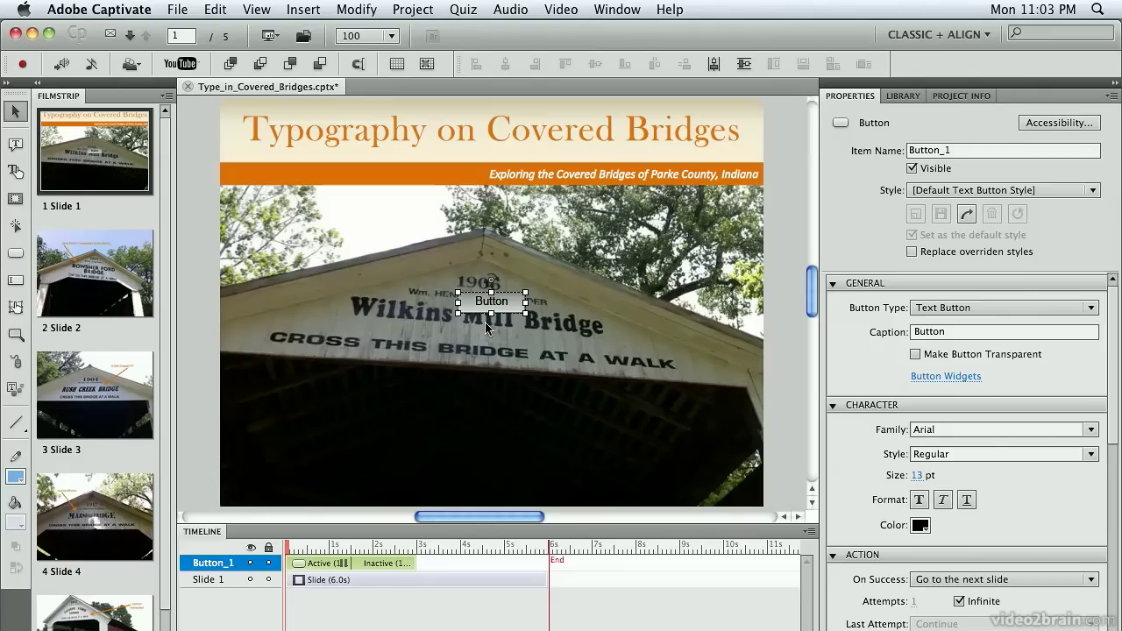
{"action": "left_click", "coordinate": [975, 308]}
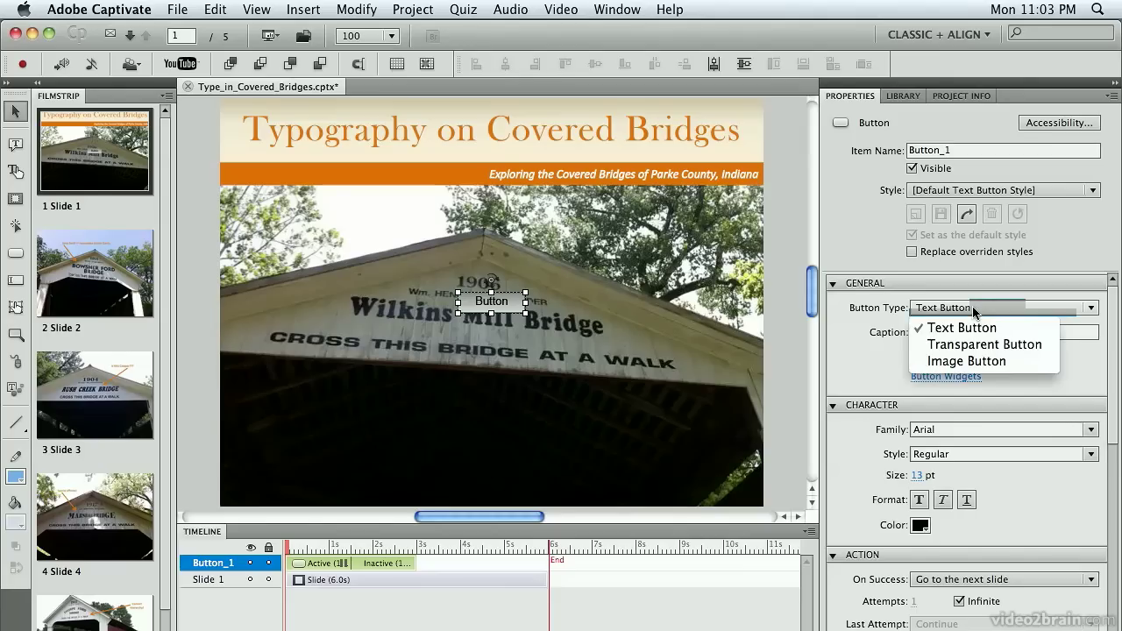
{"action": "left_click", "coordinate": [983, 365]}
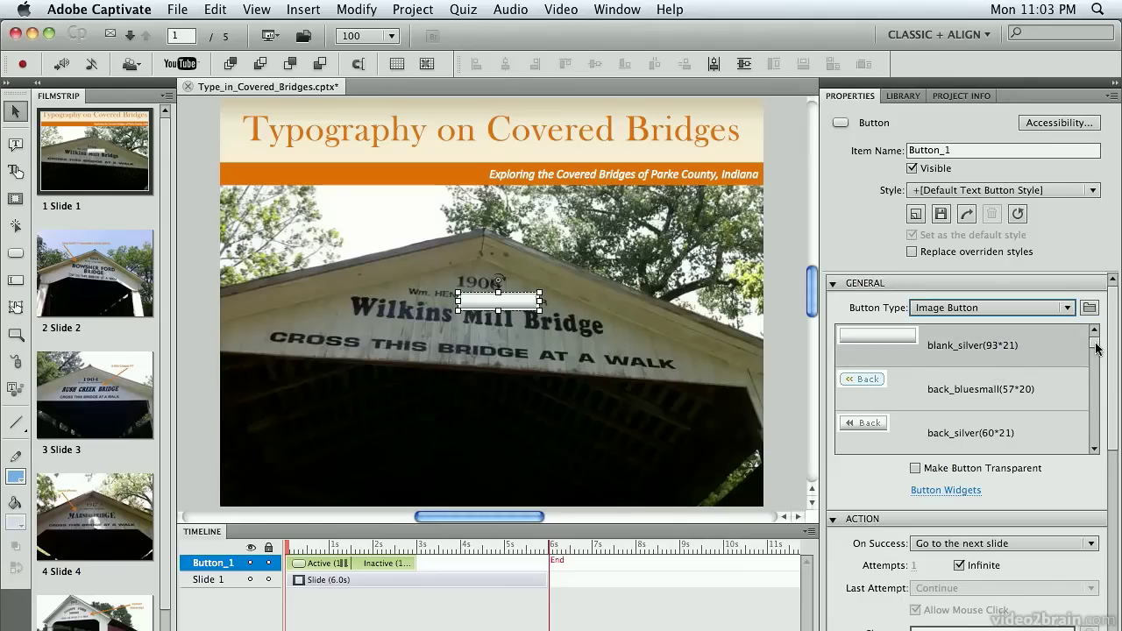
{"action": "mouse_move", "coordinate": [1096, 348]}
{"action": "left_mouse_down"}
{"action": "mouse_move", "coordinate": [1096, 397]}
{"action": "mouse_move", "coordinate": [1096, 338]}
{"action": "left_mouse_up"}
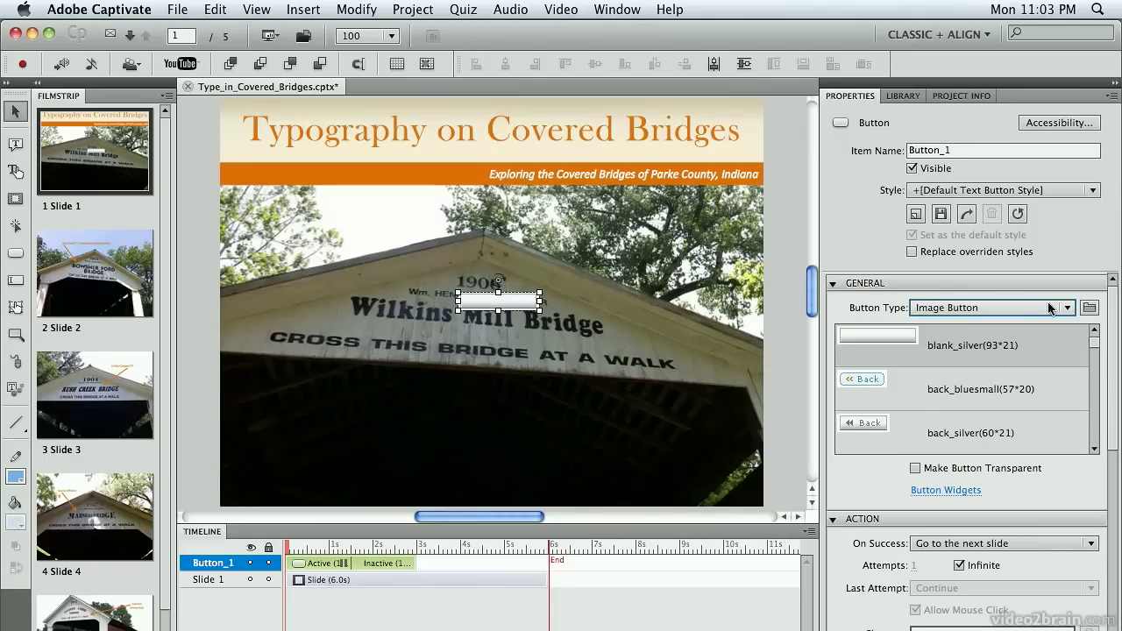
{"action": "left_click", "coordinate": [1058, 311]}
{"action": "left_click", "coordinate": [964, 328]}
{"action": "left_click_drag", "start_coordinate": [502, 307], "coordinate": [744, 484]}
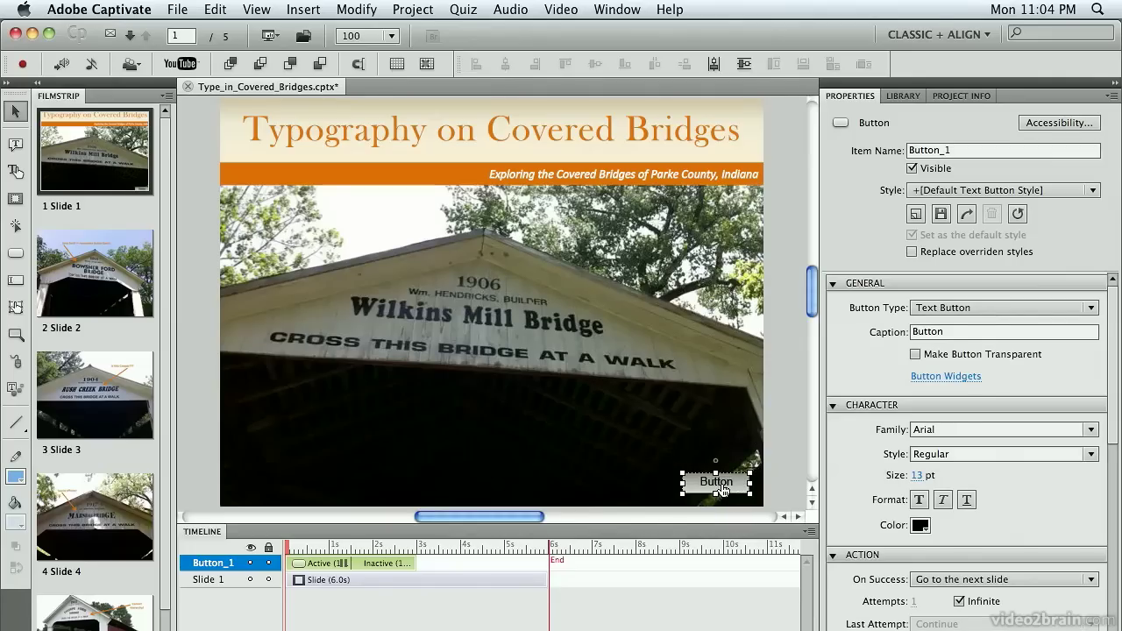
{"action": "left_click", "coordinate": [215, 10]}
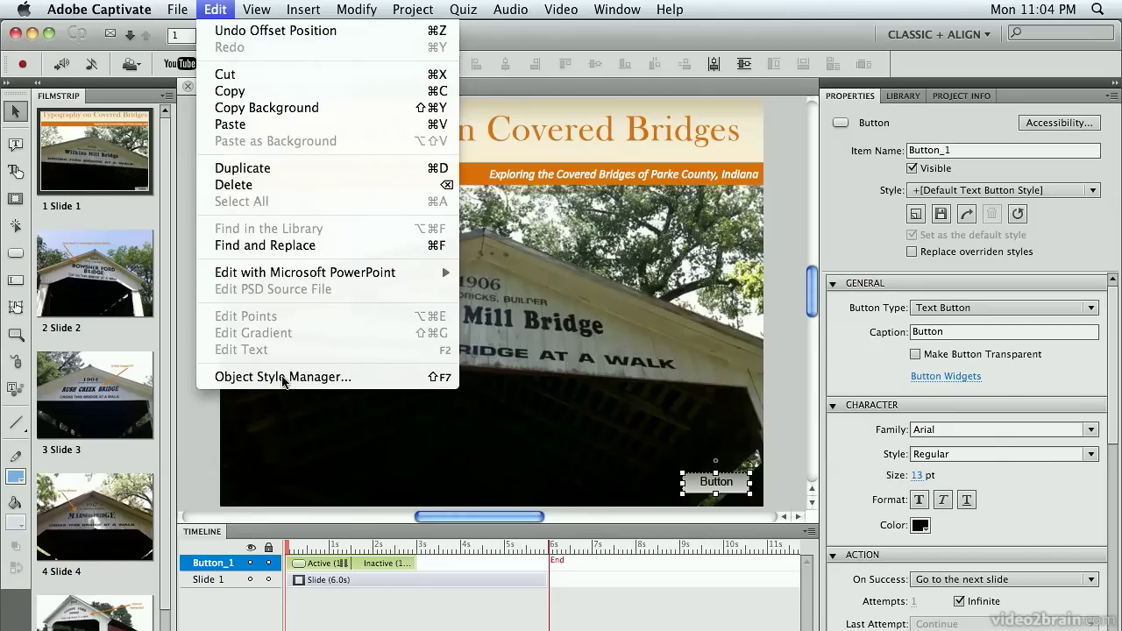
Step: Select the Default Text Button Style in the Object Style Manager
{"action": "left_click", "coordinate": [284, 378]}
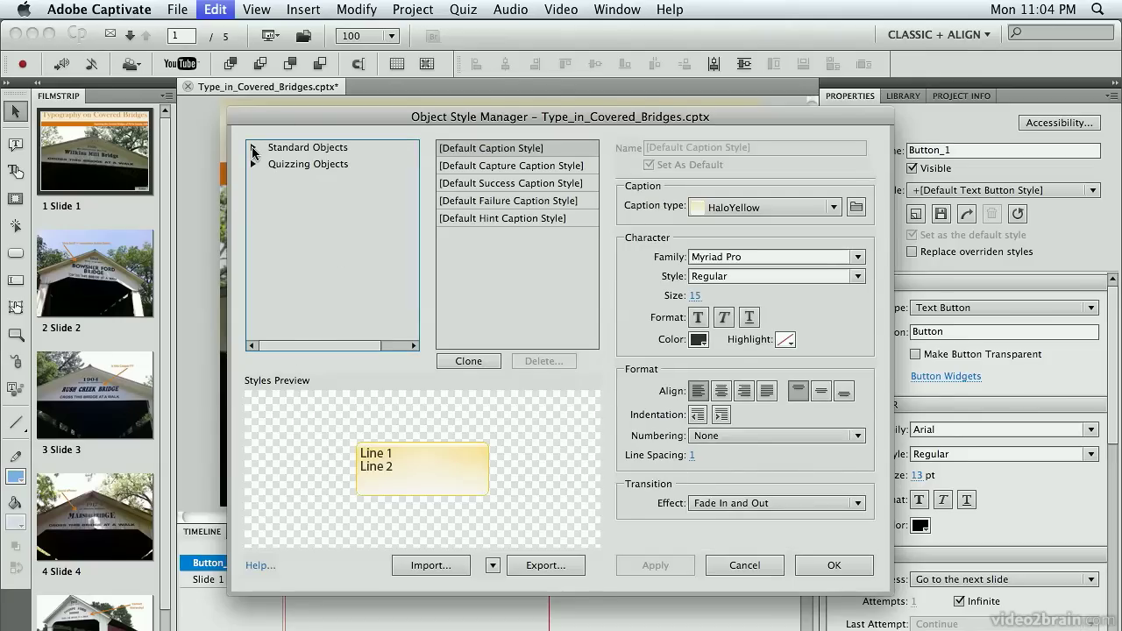
{"action": "left_click", "coordinate": [253, 150]}
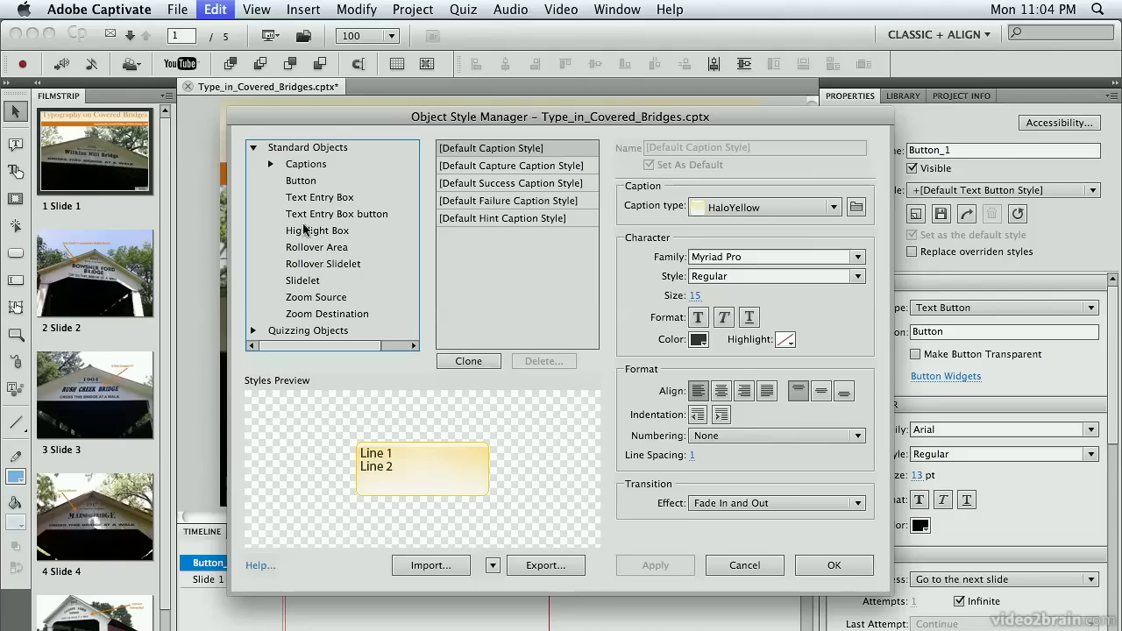
{"action": "left_click", "coordinate": [305, 181]}
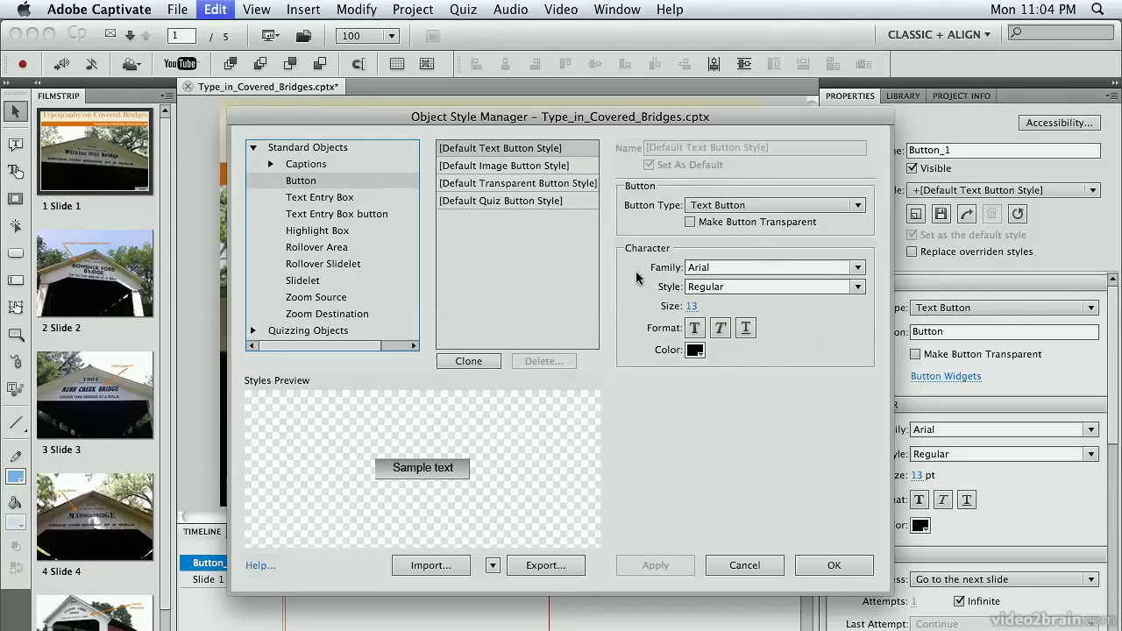
{"action": "left_click", "coordinate": [859, 205]}
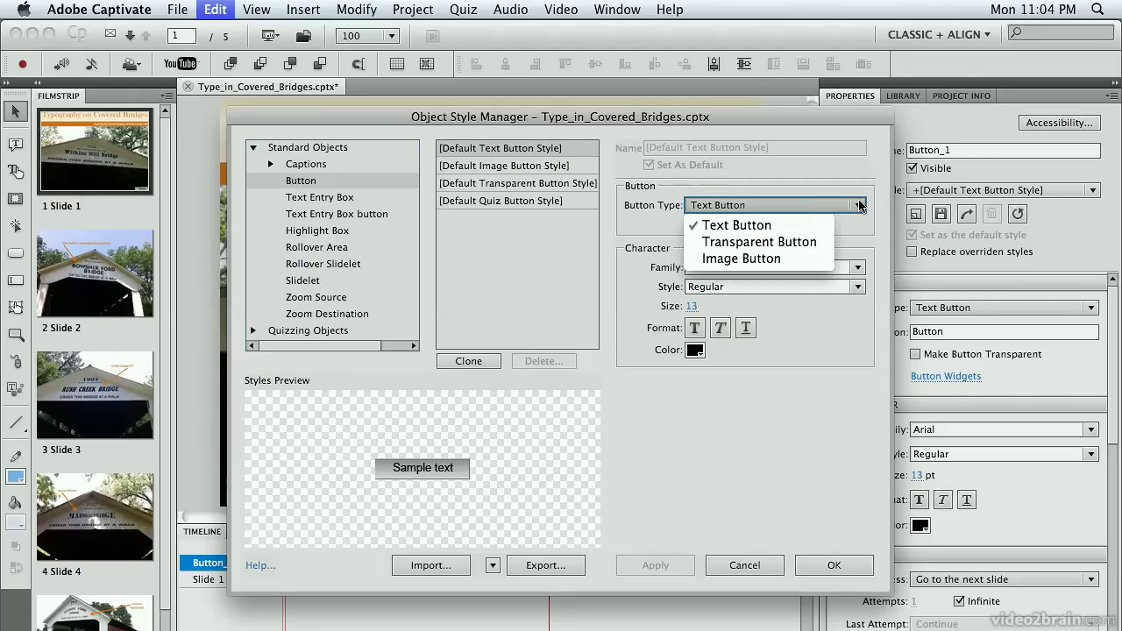
{"action": "left_click", "coordinate": [750, 226]}
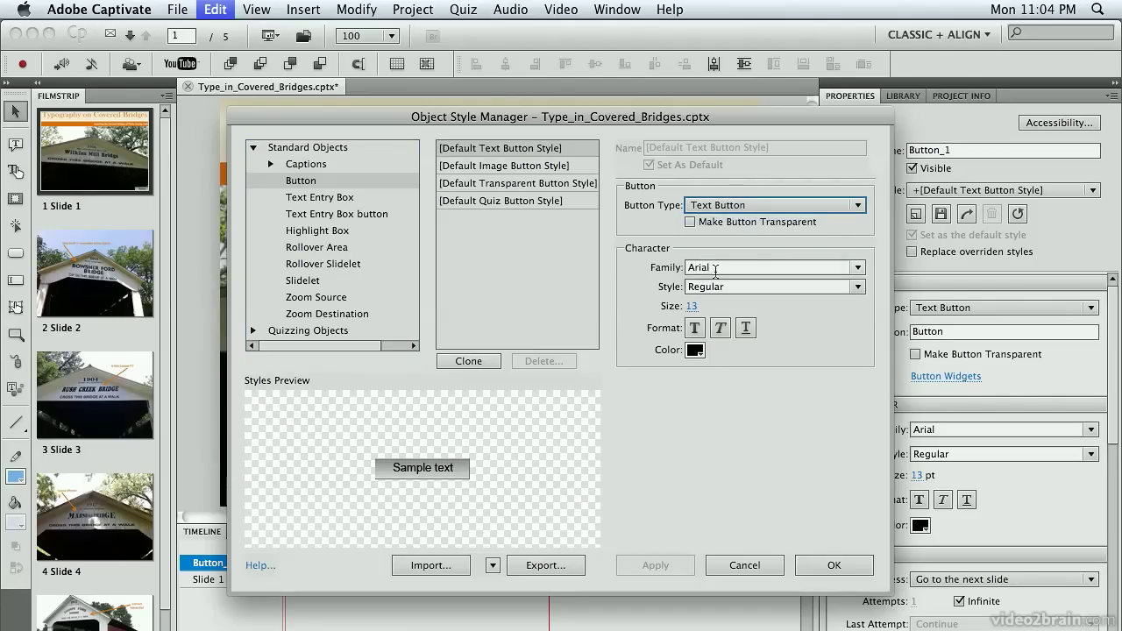
Step: Set the style's text to Myriad Web Pro, 16 pt, white and bold
{"action": "left_click", "coordinate": [858, 268]}
{"action": "scroll", "coordinate": [963, 332], "scroll_direction": "down", "scroll_amount": 3}
{"action": "left_click_drag", "start_coordinate": [963, 332], "coordinate": [969, 473]}
{"action": "left_click", "coordinate": [729, 450]}
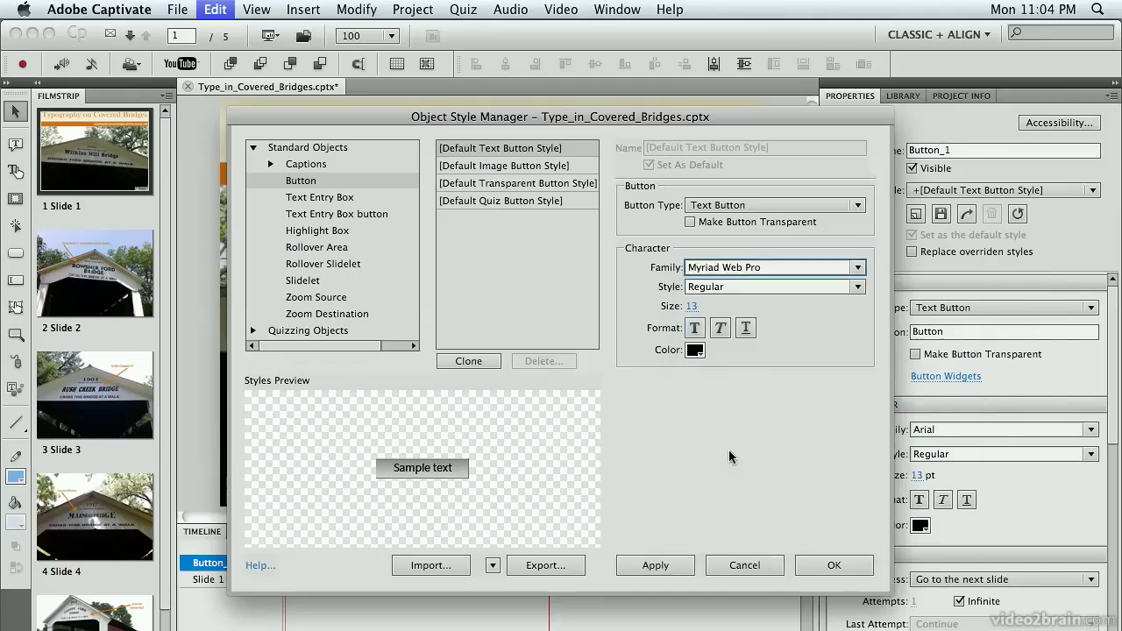
{"action": "left_click", "coordinate": [692, 306]}
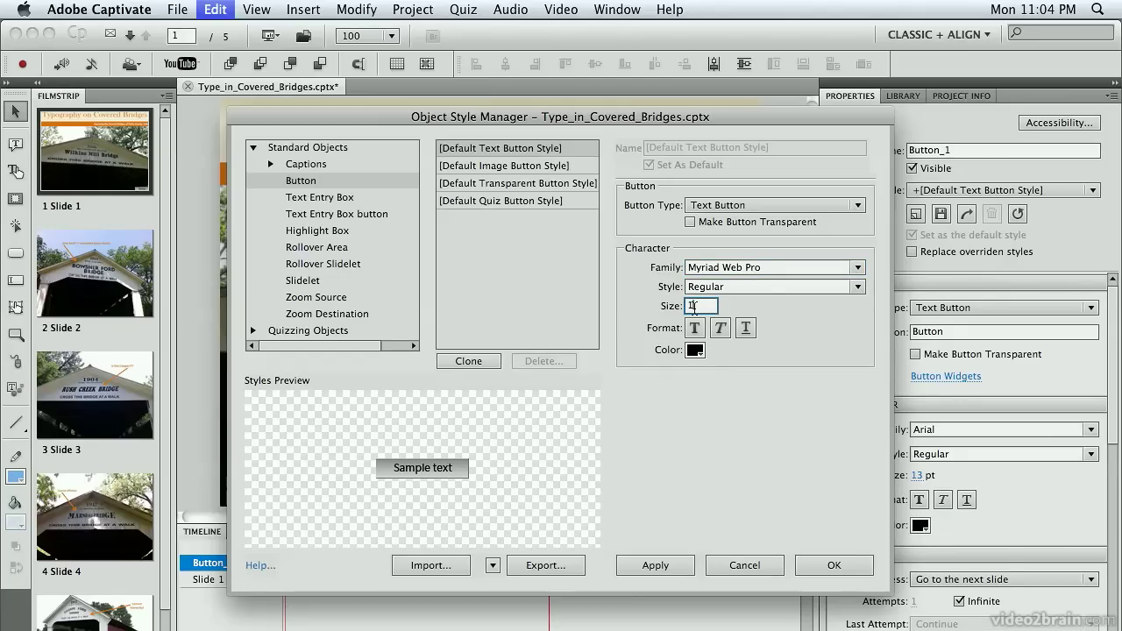
{"action": "left_click", "coordinate": [695, 349]}
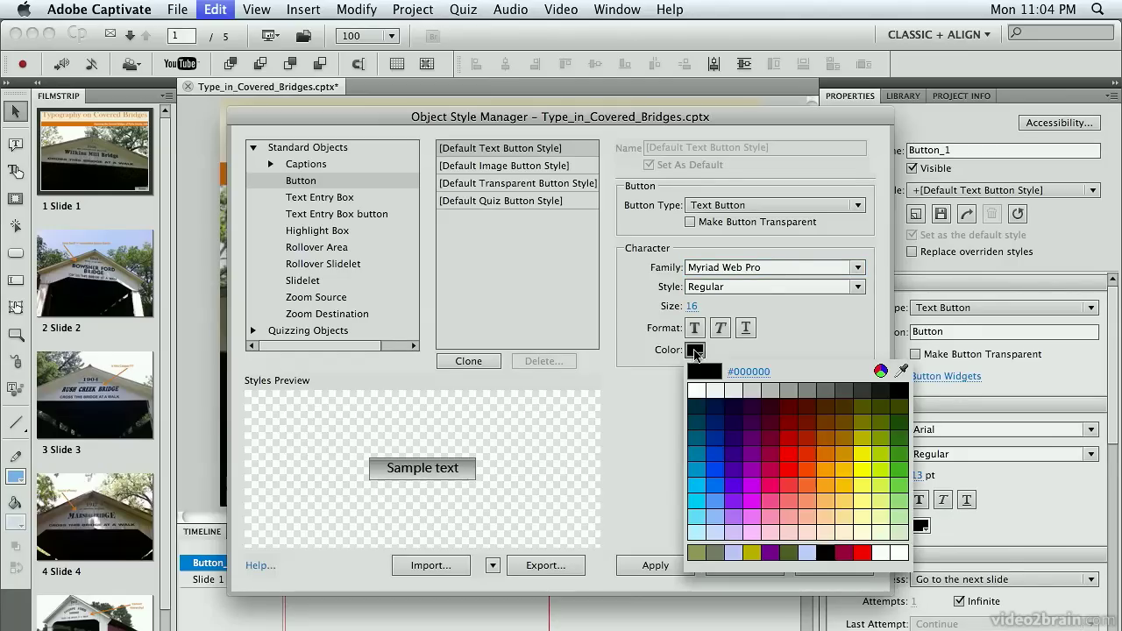
{"action": "left_click", "coordinate": [697, 390]}
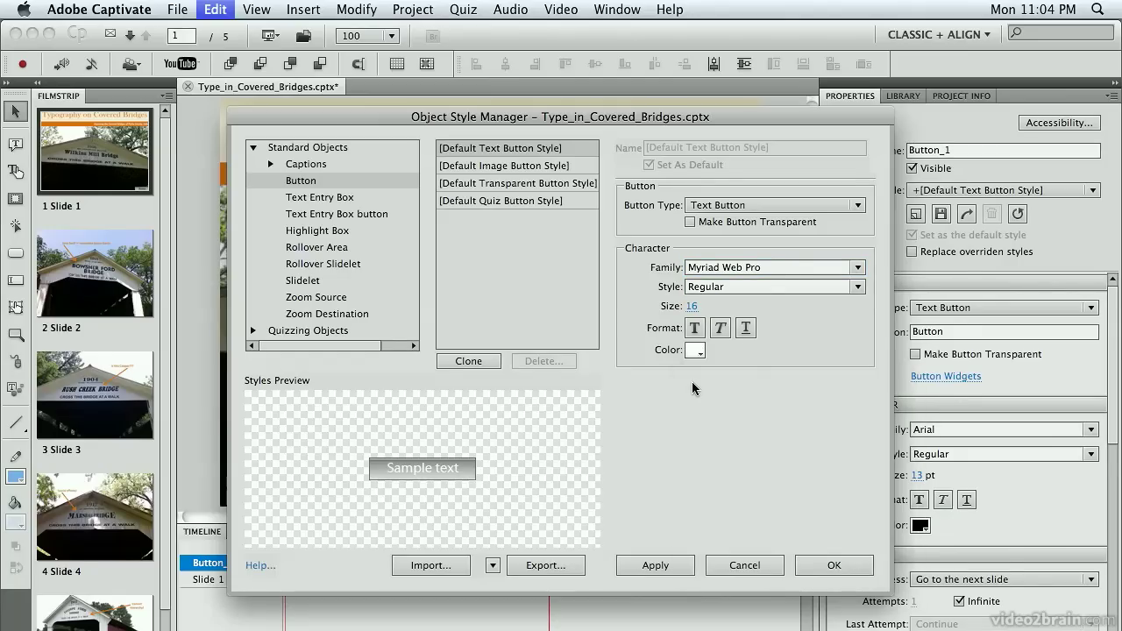
{"action": "left_click", "coordinate": [697, 328]}
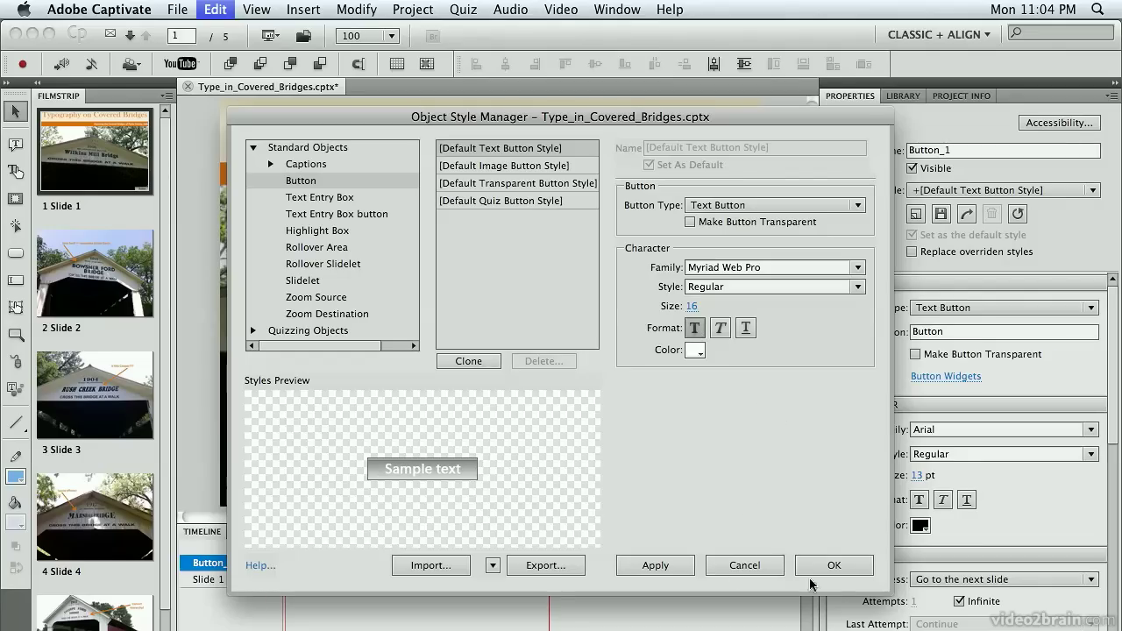
{"action": "left_click", "coordinate": [837, 564]}
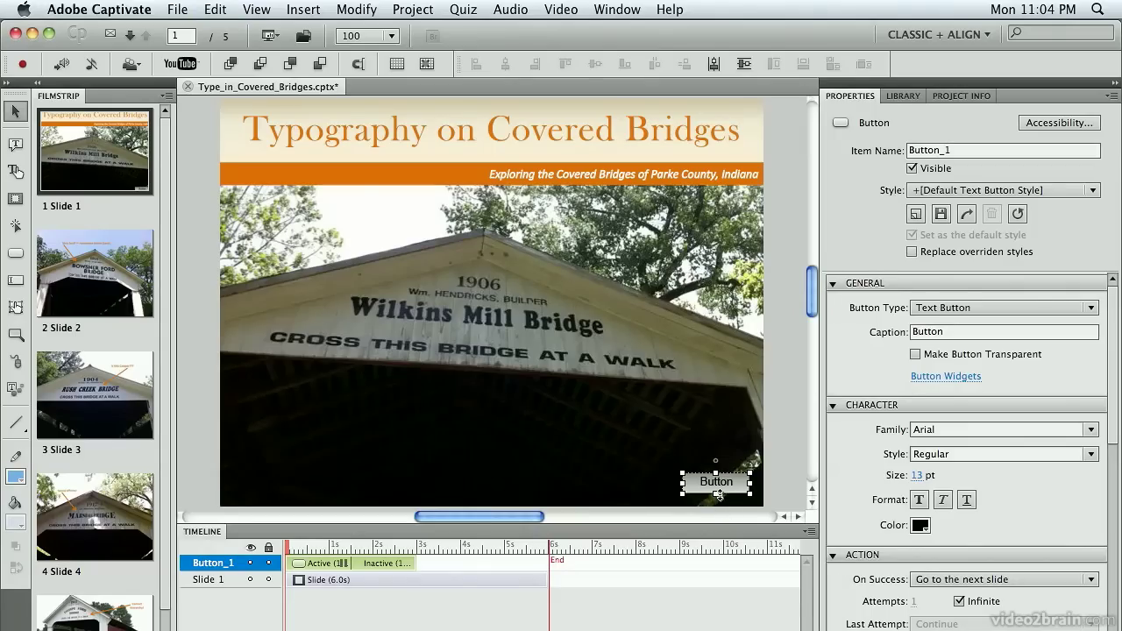
Step: Reset the button's style, caption it 'Next', keep 'Go to the next slide', and reposition it
{"action": "left_click", "coordinate": [1018, 216]}
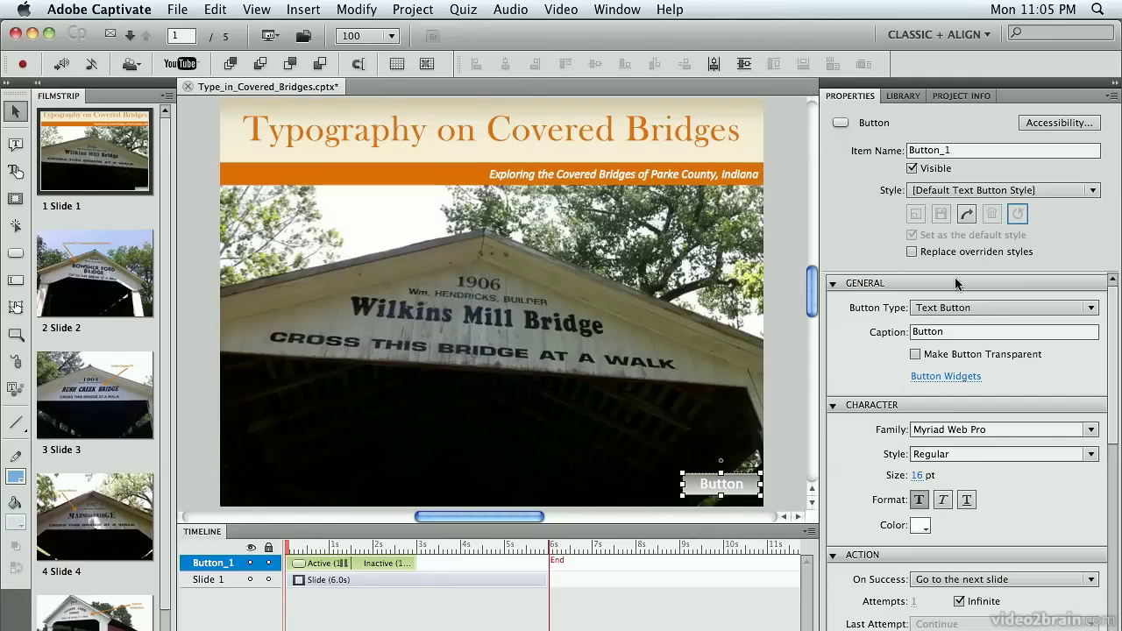
{"action": "left_click", "coordinate": [725, 484]}
{"action": "left_click_drag", "start_coordinate": [725, 483], "coordinate": [704, 479]}
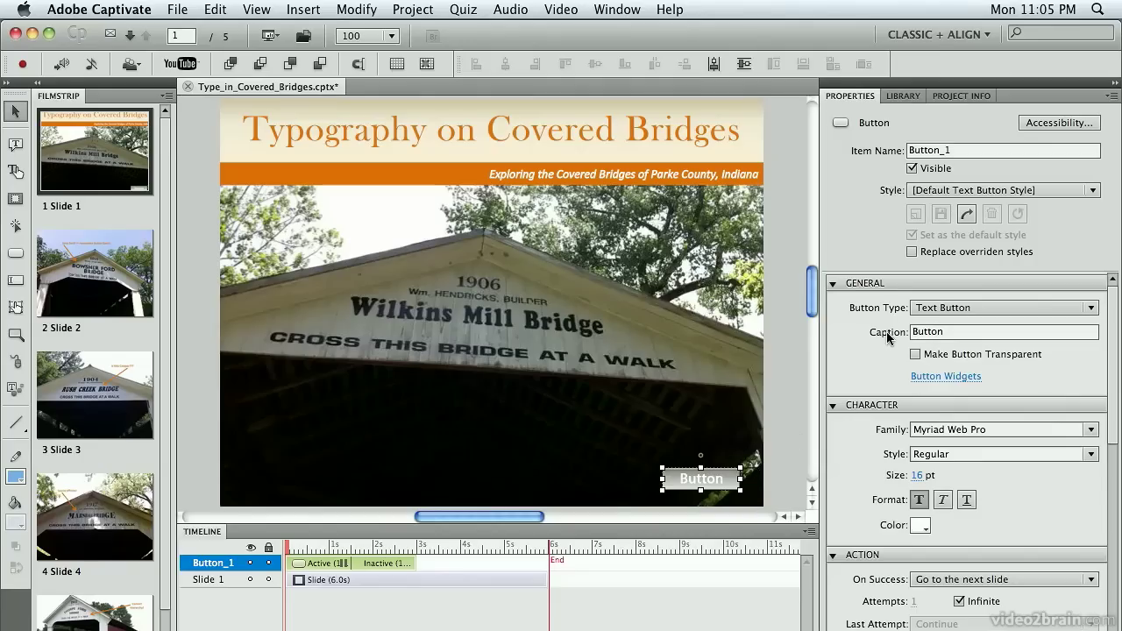
{"action": "double_click", "coordinate": [961, 333]}
{"action": "type", "text": "Next"}
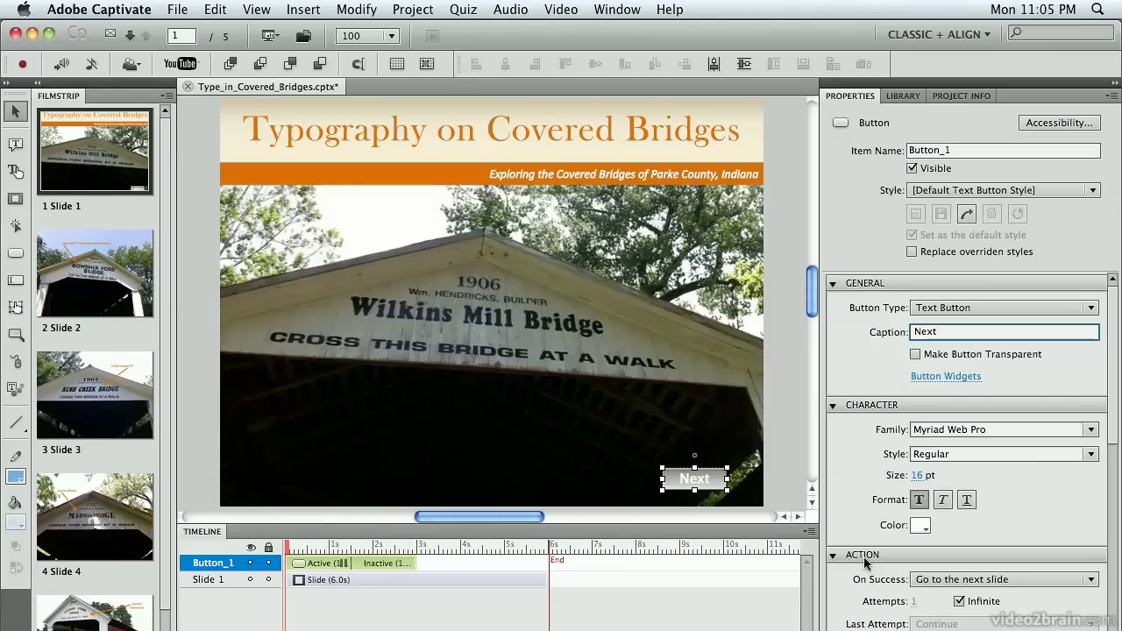
{"action": "left_click", "coordinate": [1027, 579]}
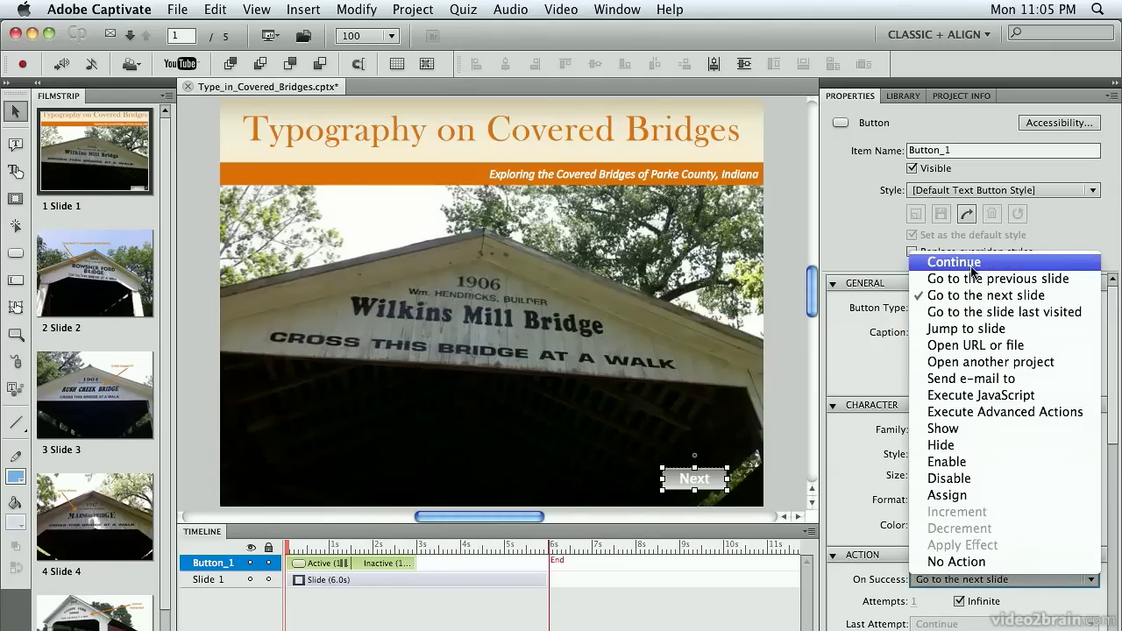
{"action": "left_click", "coordinate": [975, 299]}
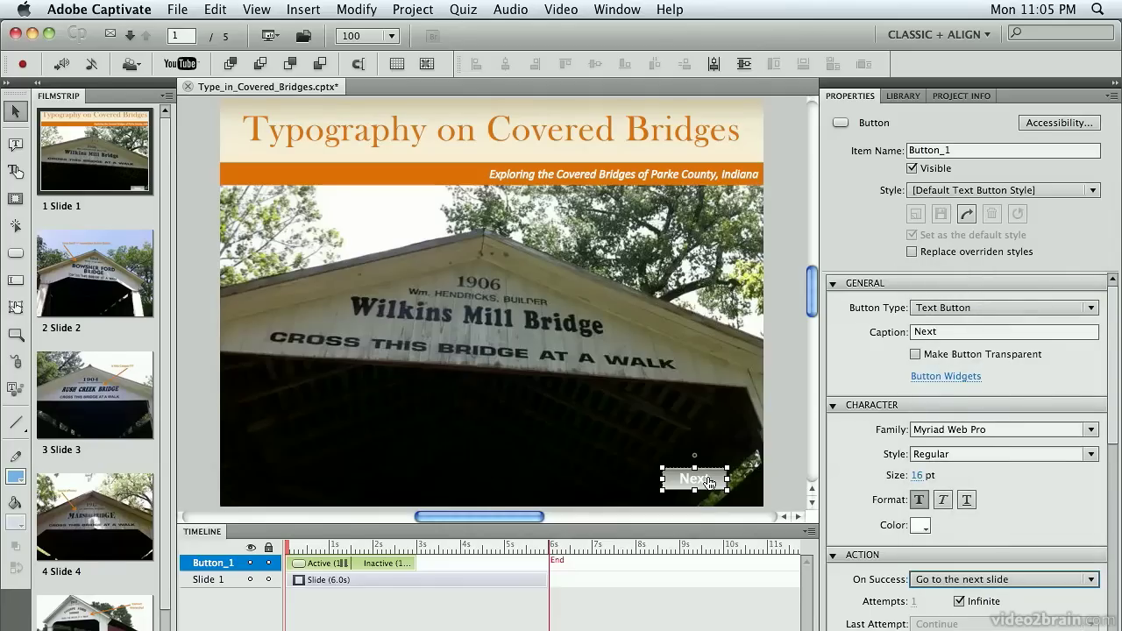
{"action": "left_click_drag", "start_coordinate": [705, 481], "coordinate": [734, 488]}
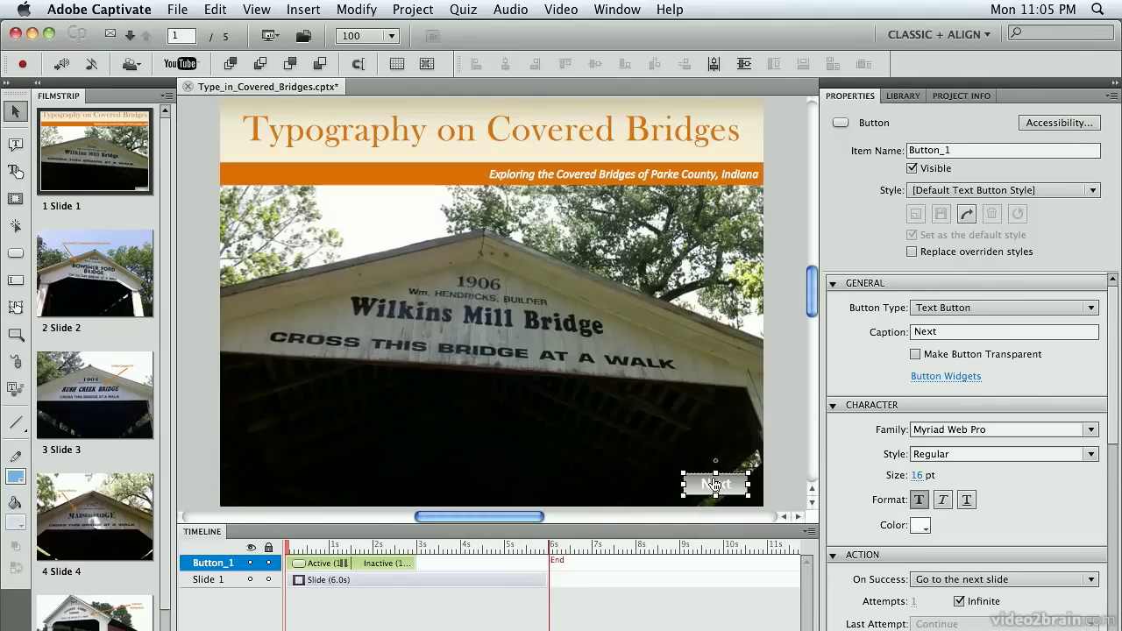
Step: Copy the Next button, paste it onto slides 2–5, and check slides 2 and 3
{"action": "right_click", "coordinate": [727, 485]}
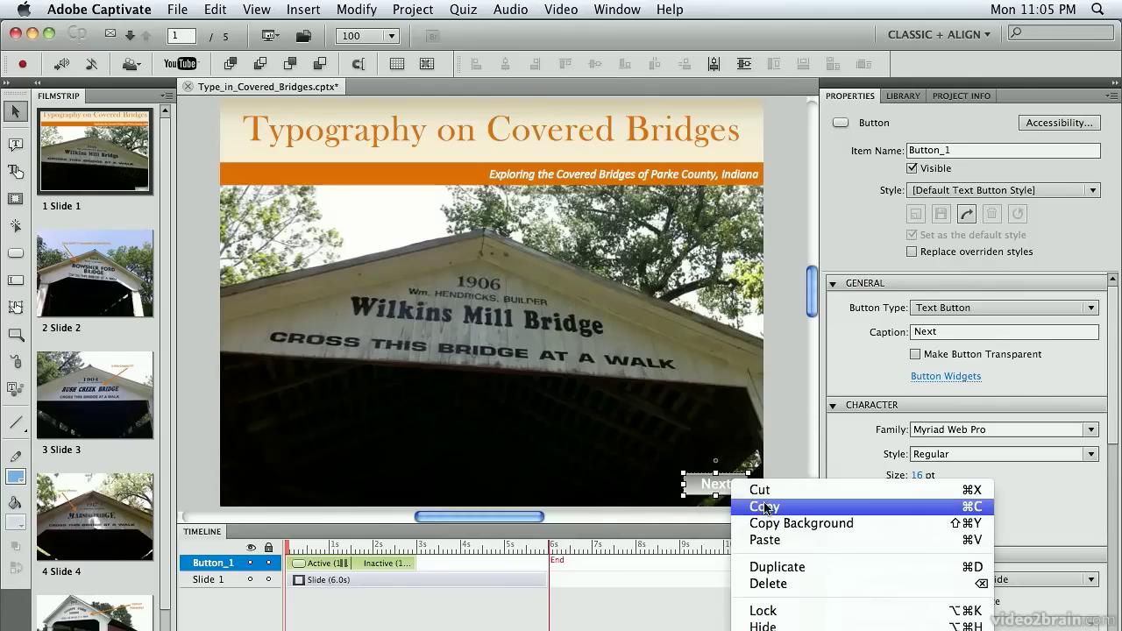
{"action": "left_click", "coordinate": [764, 507]}
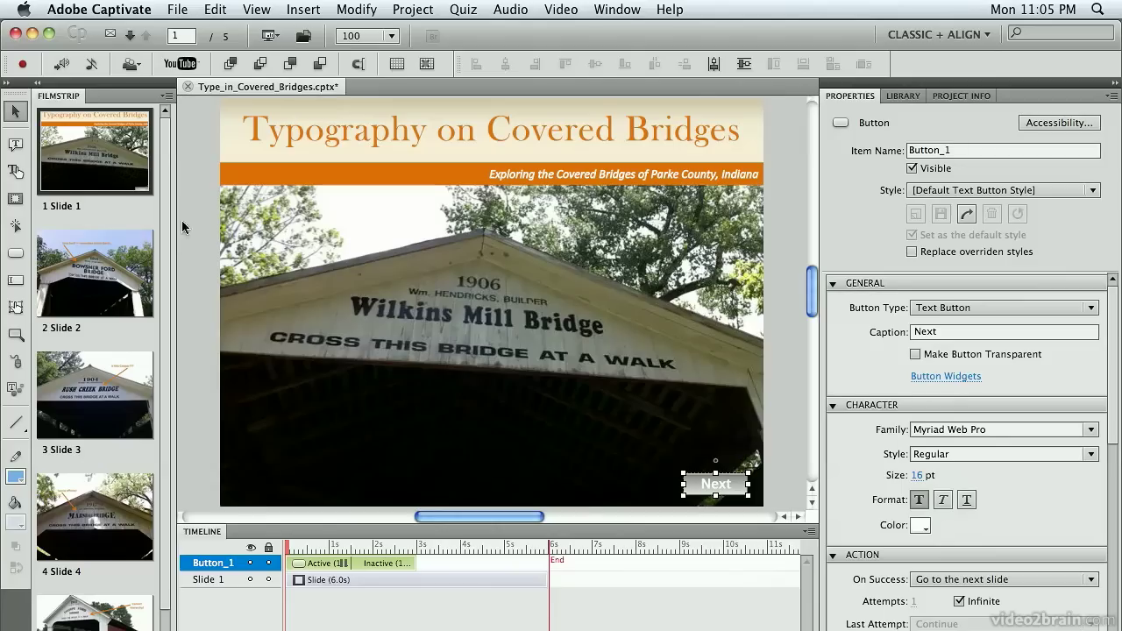
{"action": "left_click", "coordinate": [93, 297]}
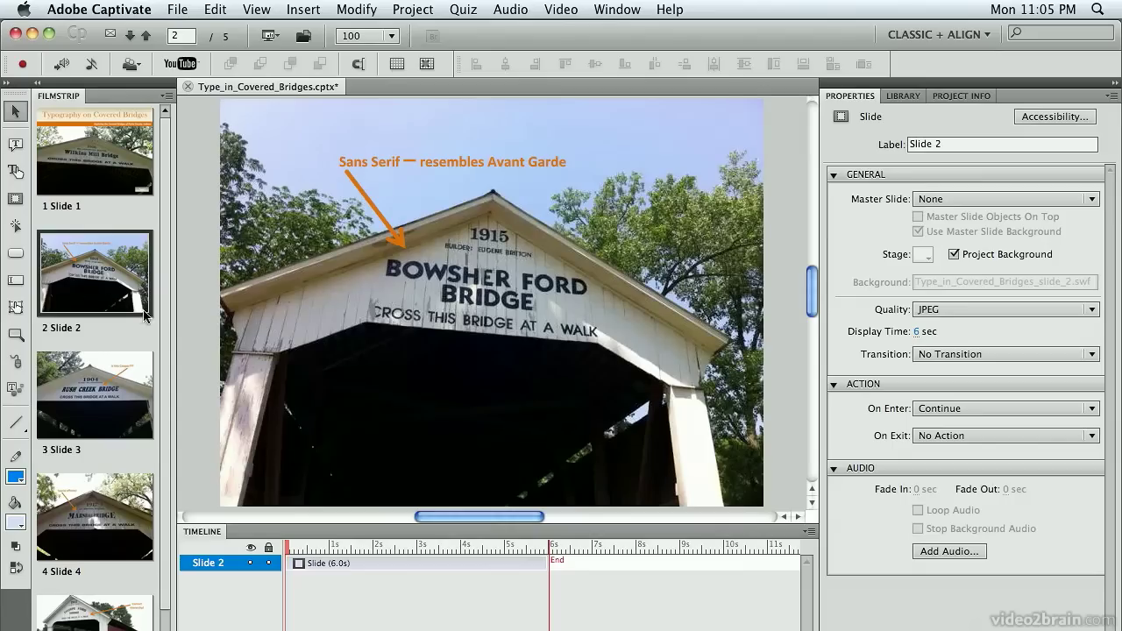
{"action": "scroll", "coordinate": [168, 324], "scroll_direction": "down", "scroll_amount": 2}
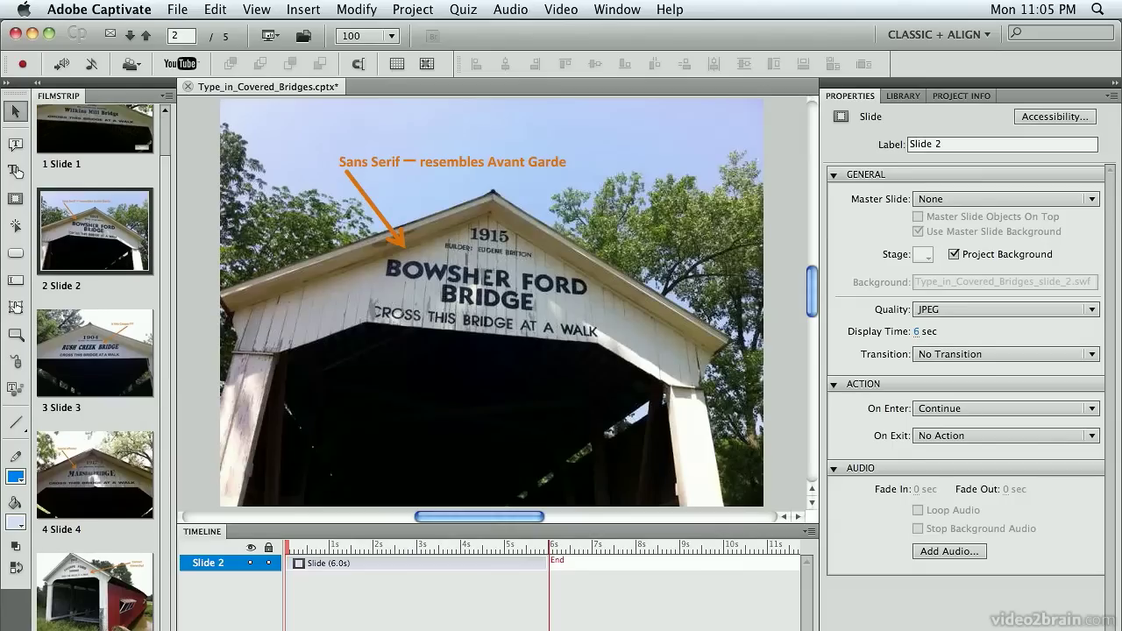
{"action": "left_click", "coordinate": [99, 614], "text": "shift"}
{"action": "right_click", "coordinate": [107, 597]}
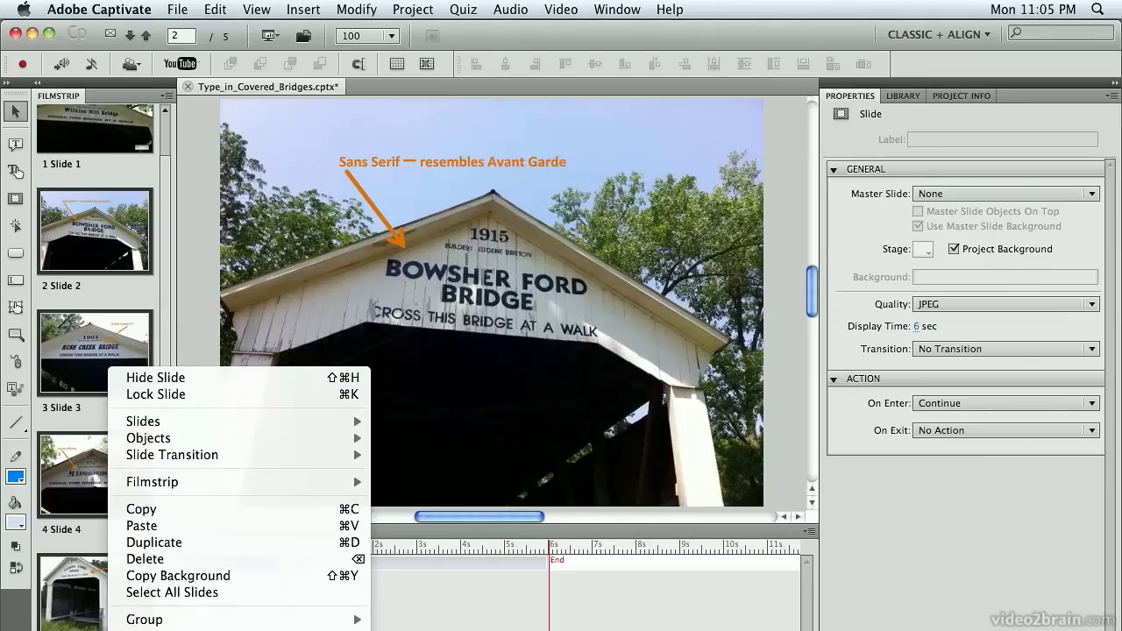
{"action": "left_click", "coordinate": [175, 526]}
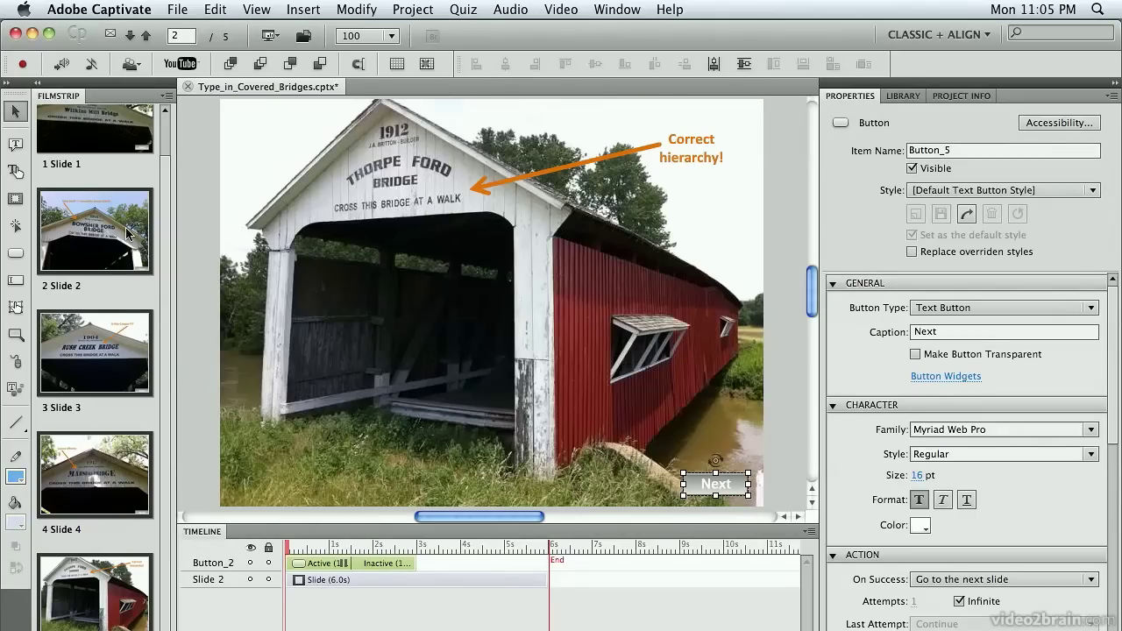
{"action": "left_click", "coordinate": [129, 234]}
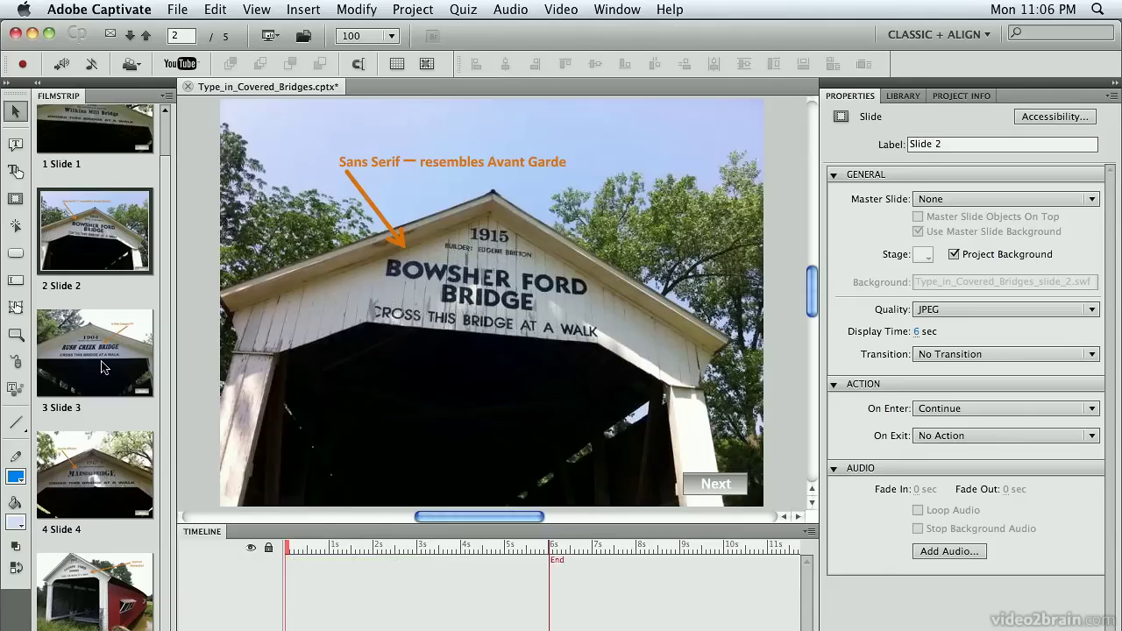
{"action": "left_click", "coordinate": [104, 368]}
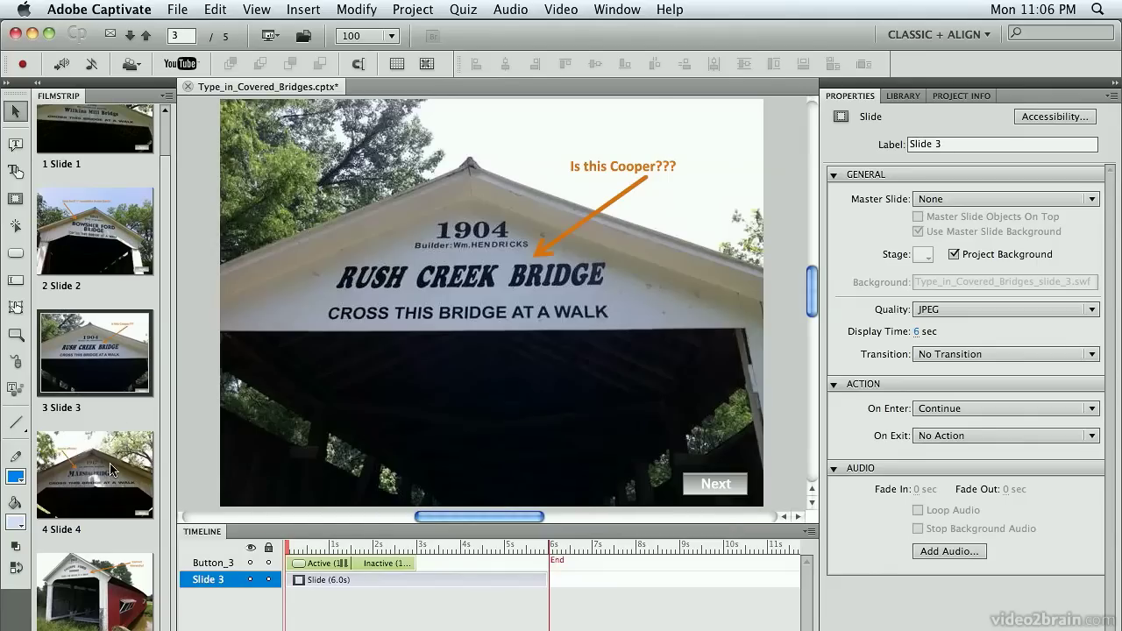